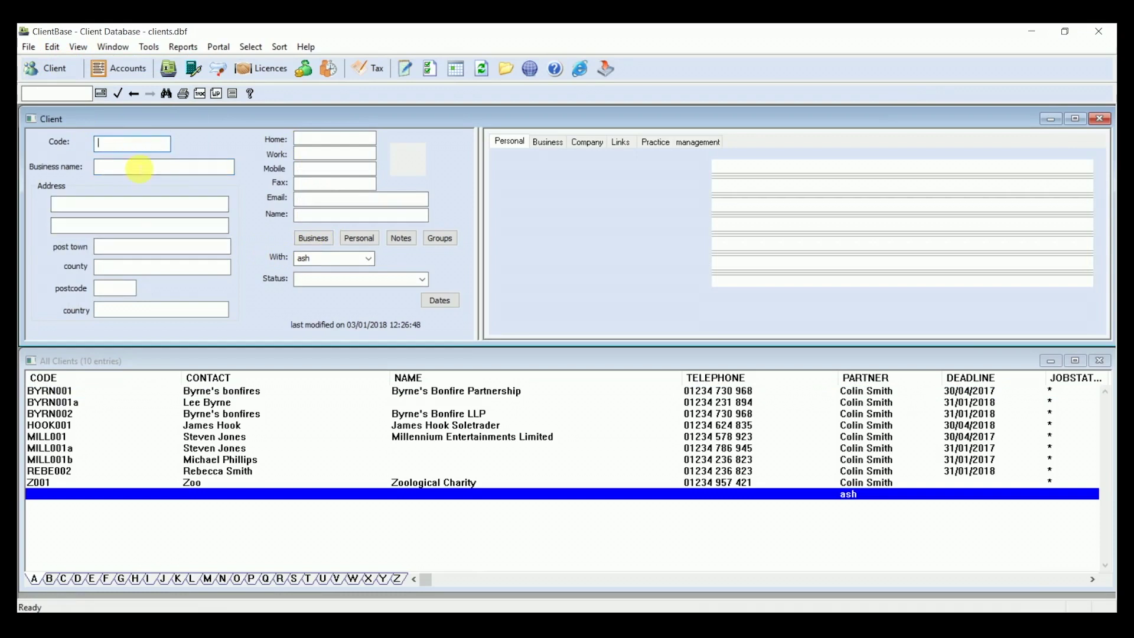
Open the business details of Millennium Entertainments Limited from the client list and select limited company as the business type
click(124, 206)
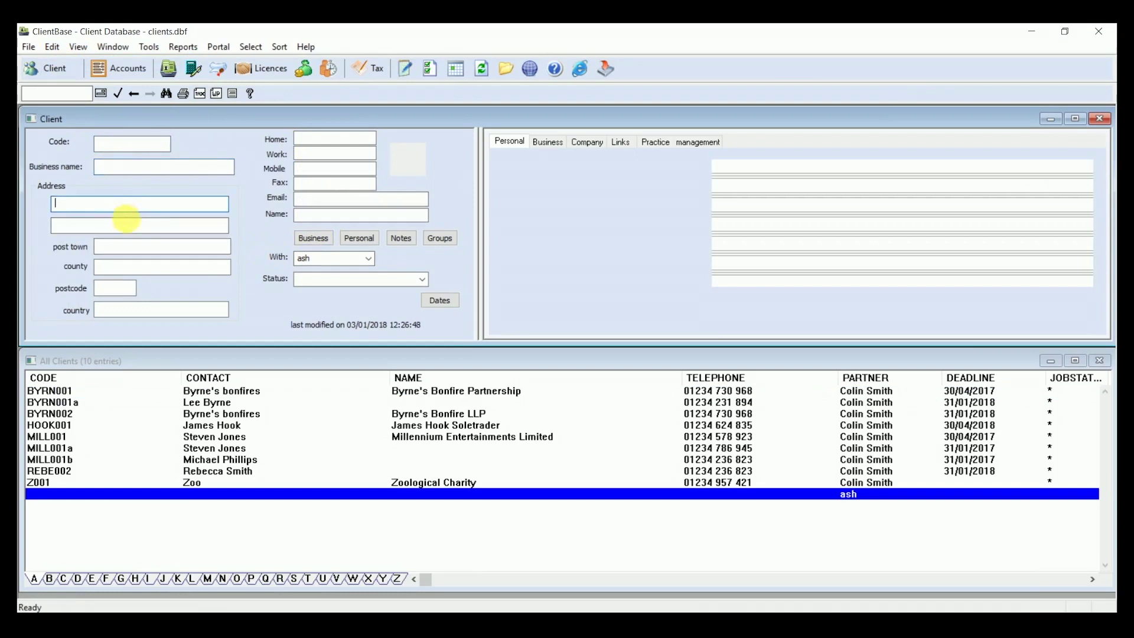
click(243, 438)
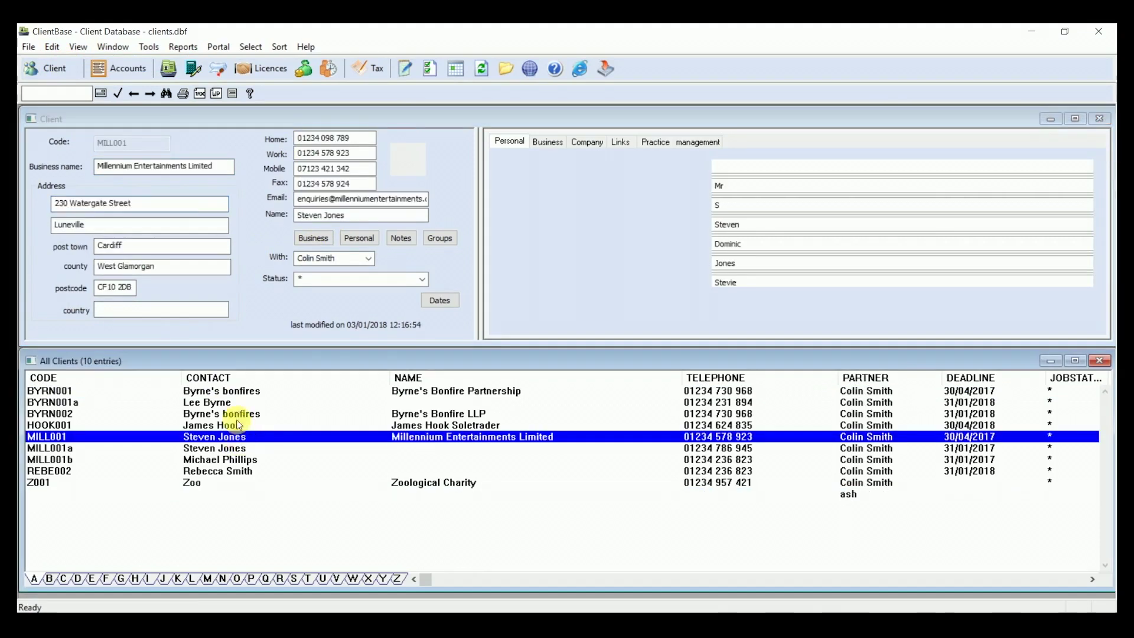
click(305, 240)
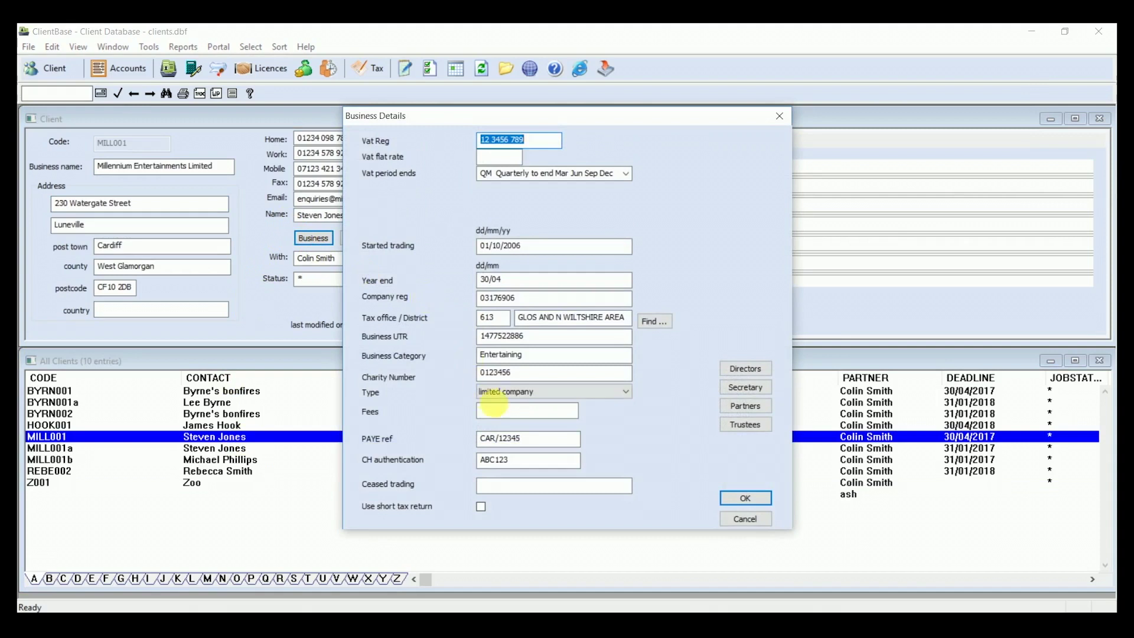
click(629, 396)
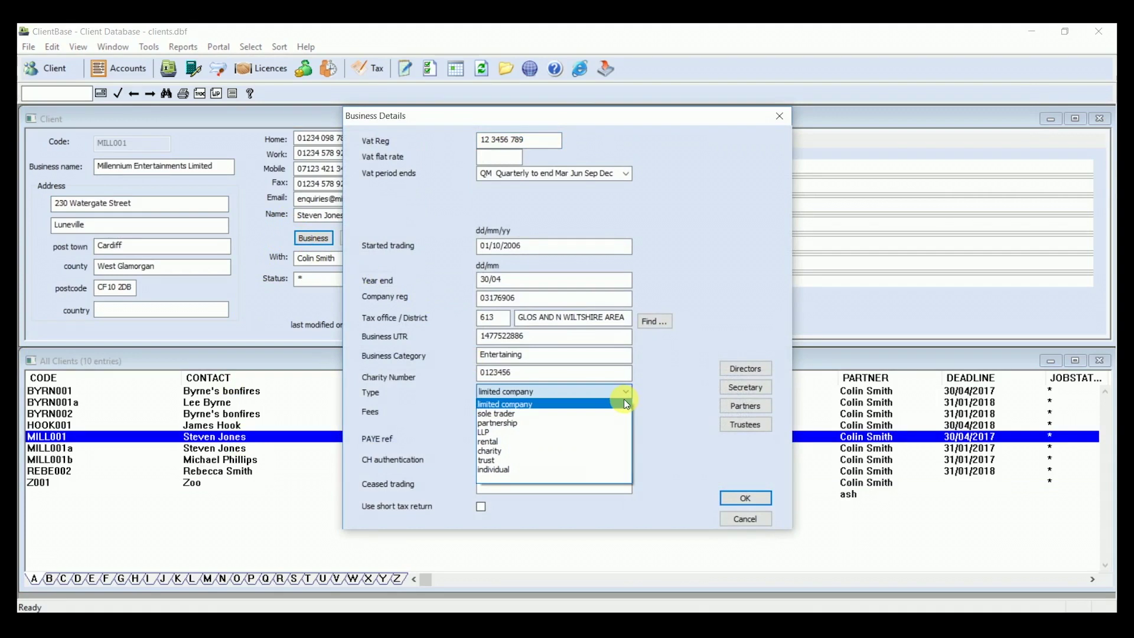
click(626, 403)
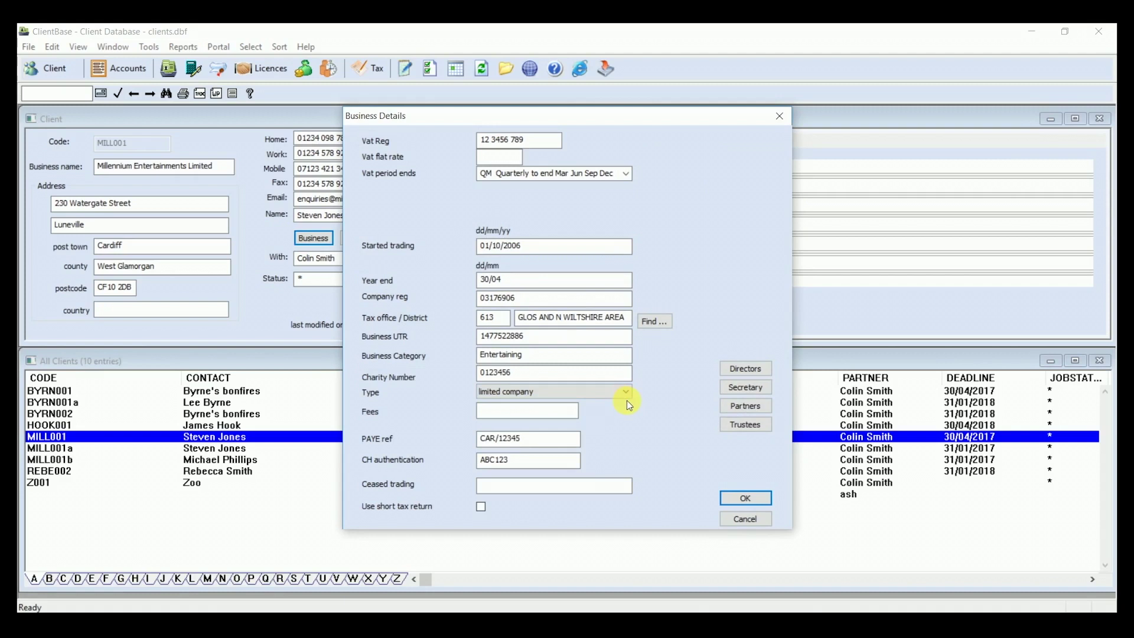
Review the company's list of directors and close it
click(746, 368)
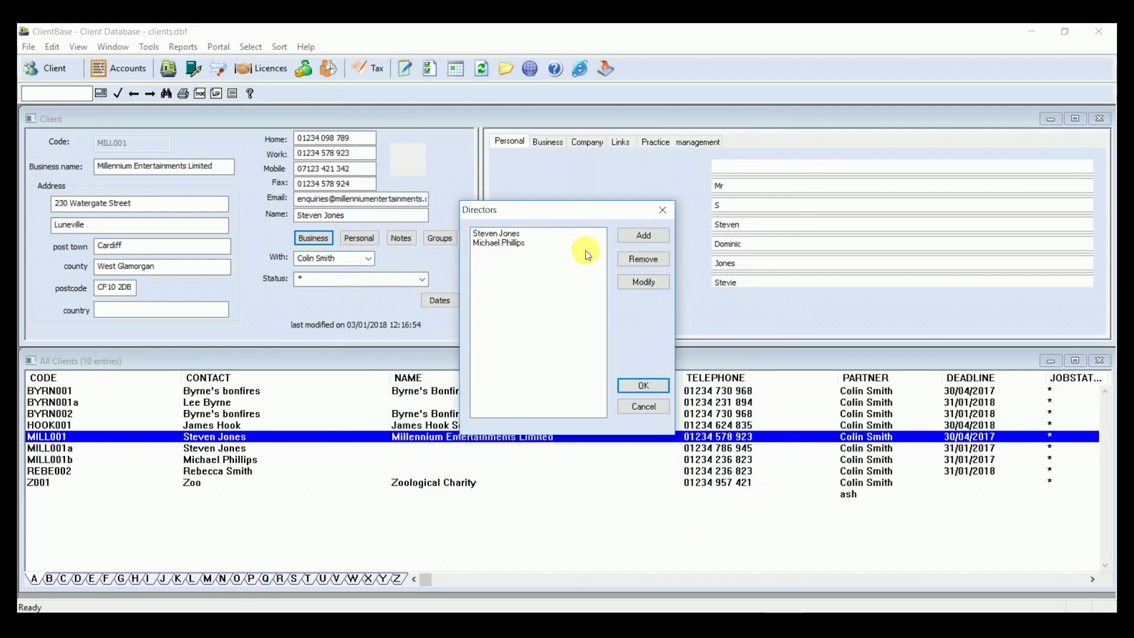
click(642, 386)
click(629, 359)
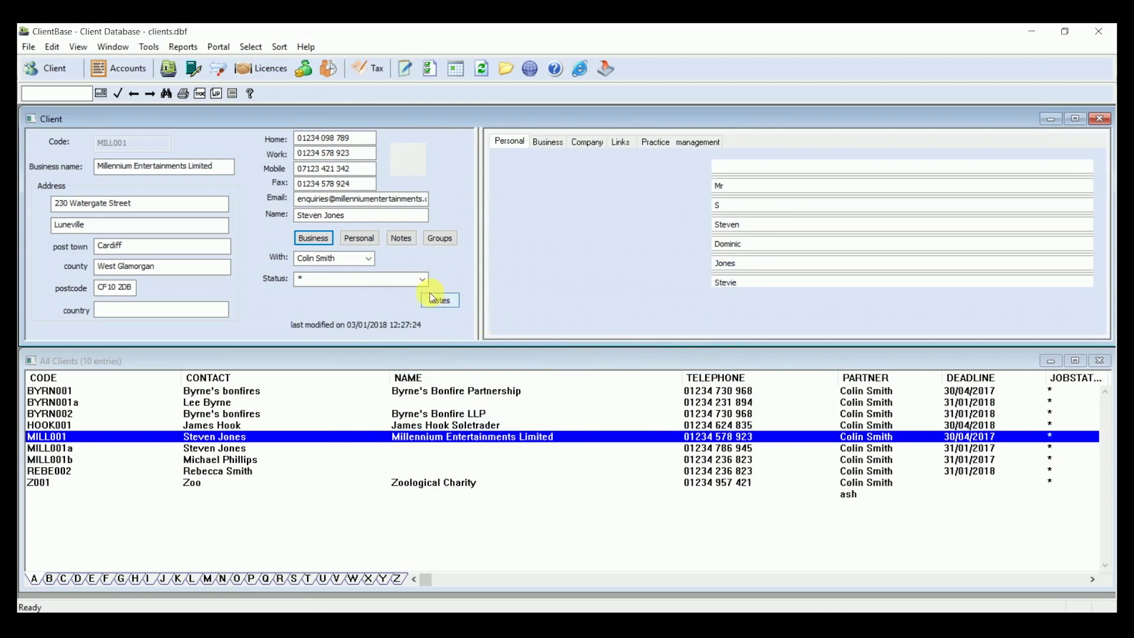
Open the client's accounts for the period ending 30/04/2017 and maximise the accounts window
click(130, 73)
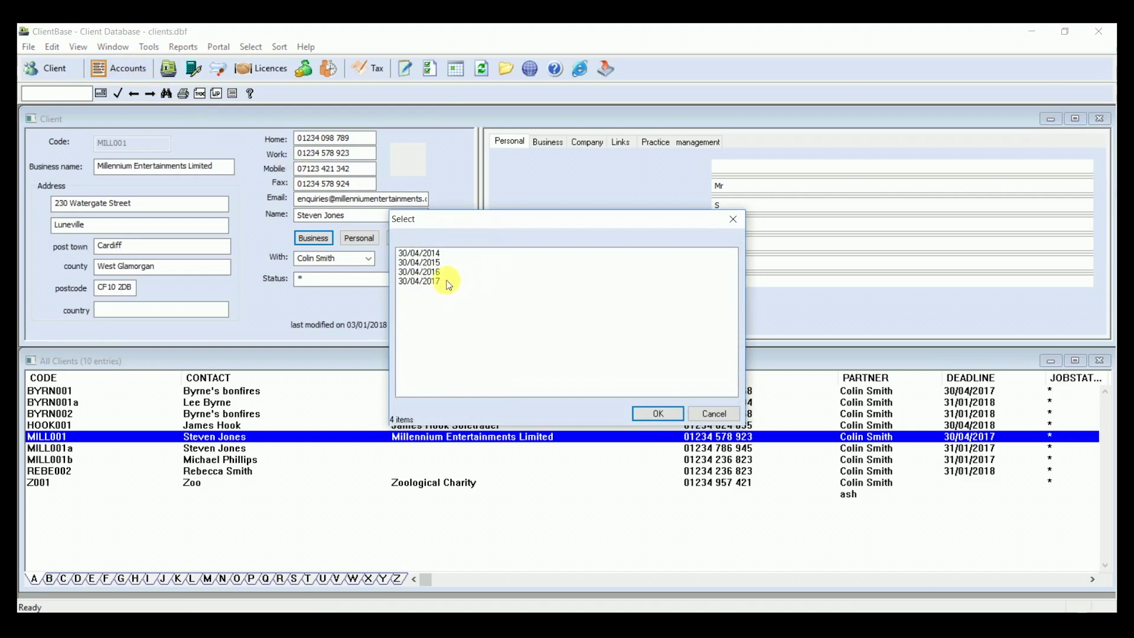
click(440, 283)
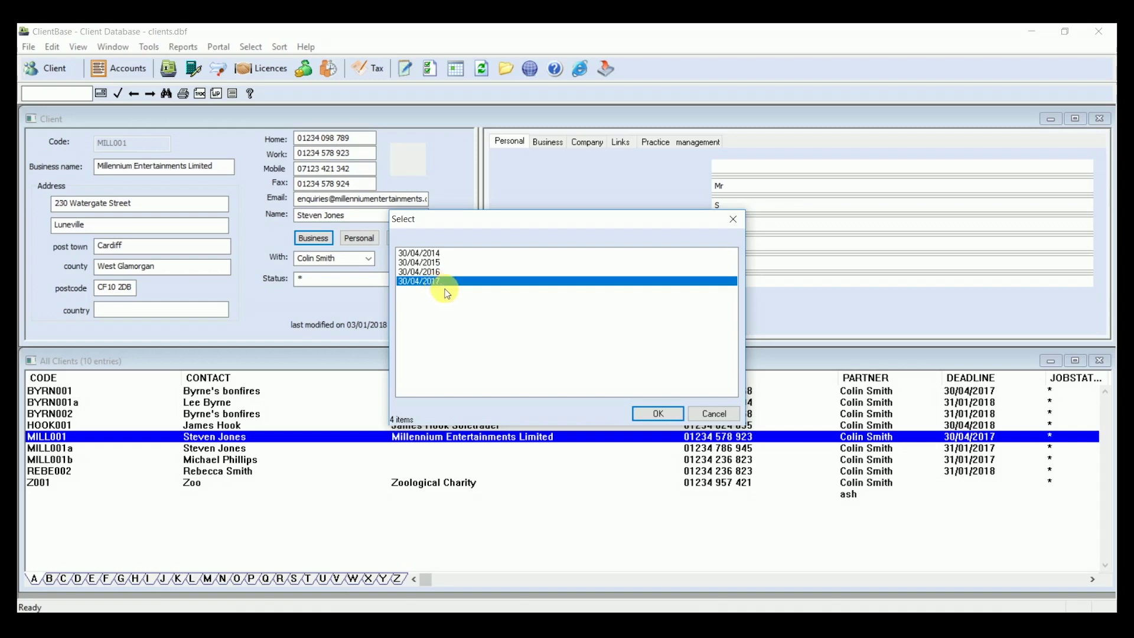
click(666, 413)
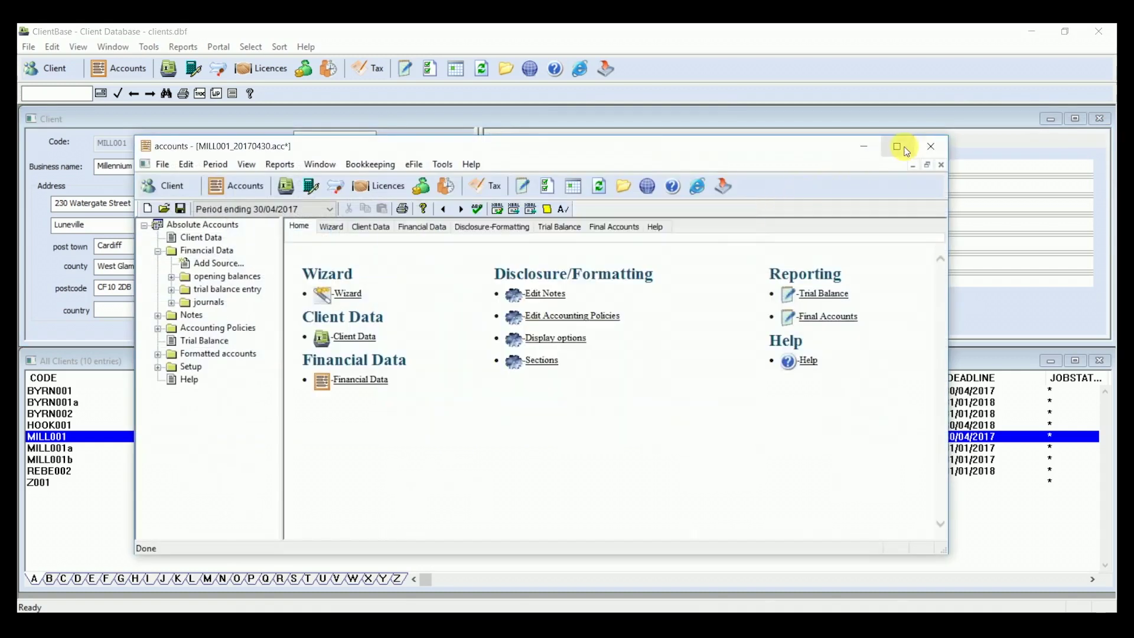
click(906, 149)
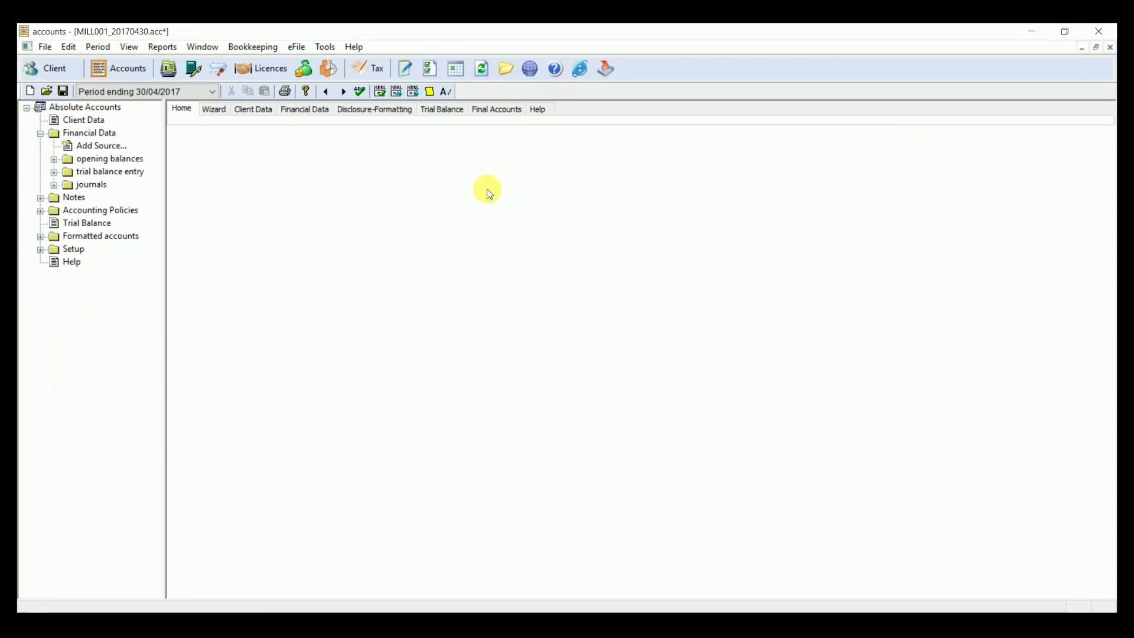
Examine the accounting period settings in the client's common data, including the year end and the period length in days
click(256, 112)
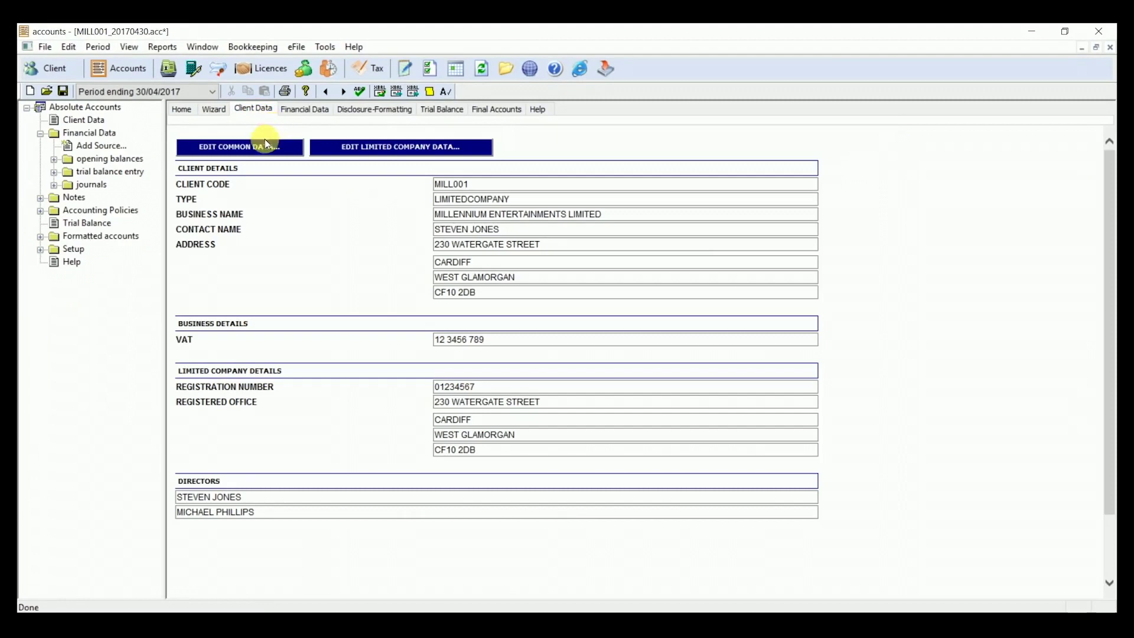
click(263, 146)
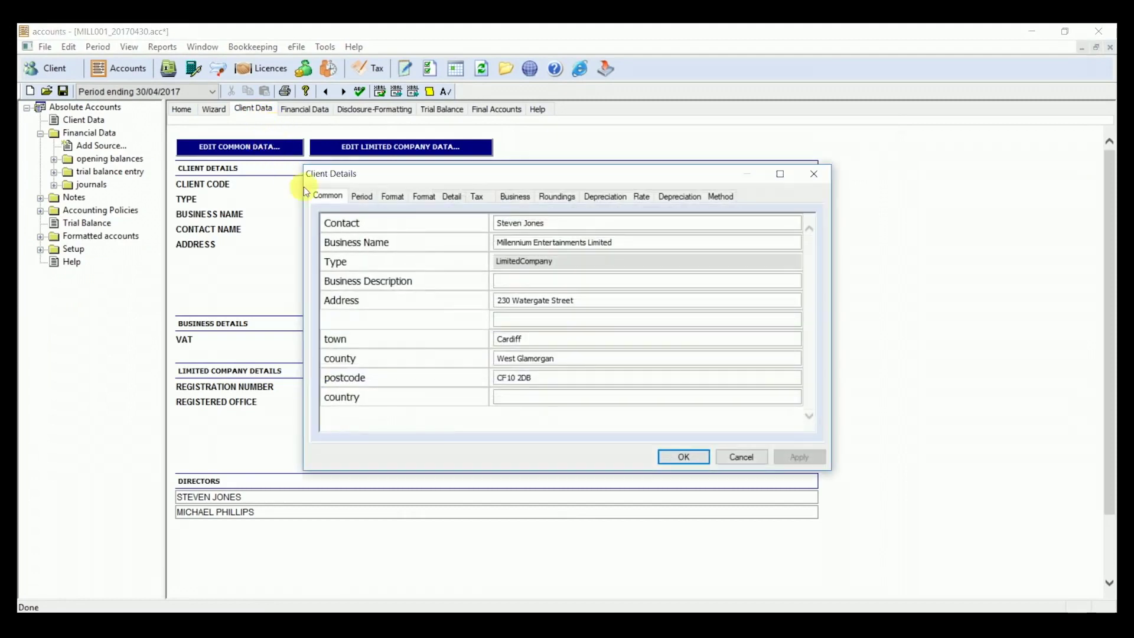
click(360, 198)
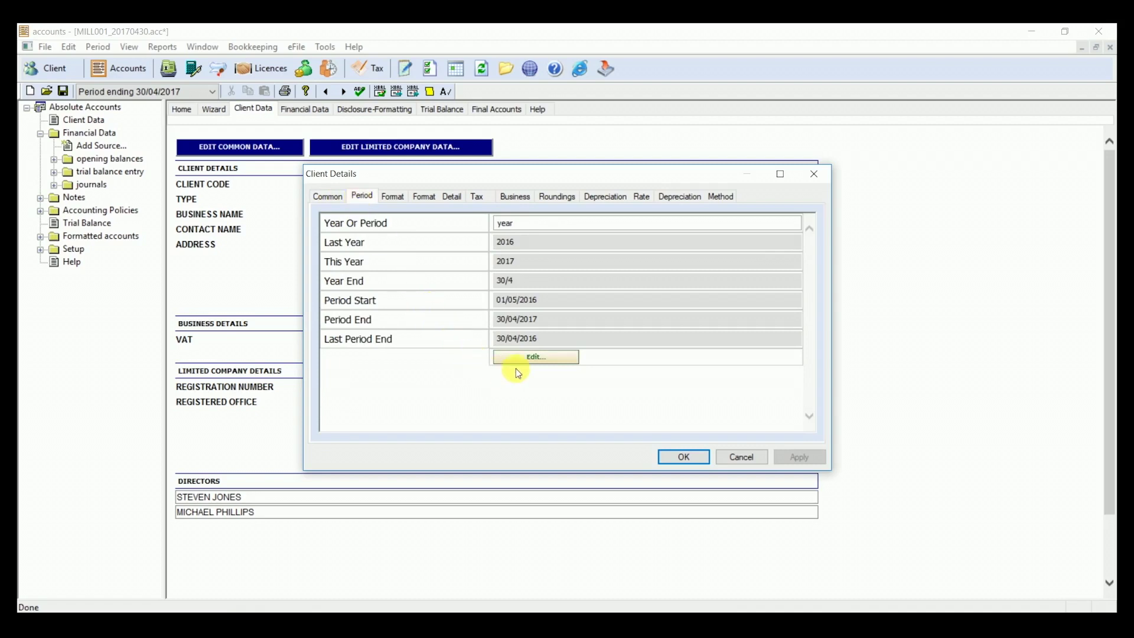
click(530, 358)
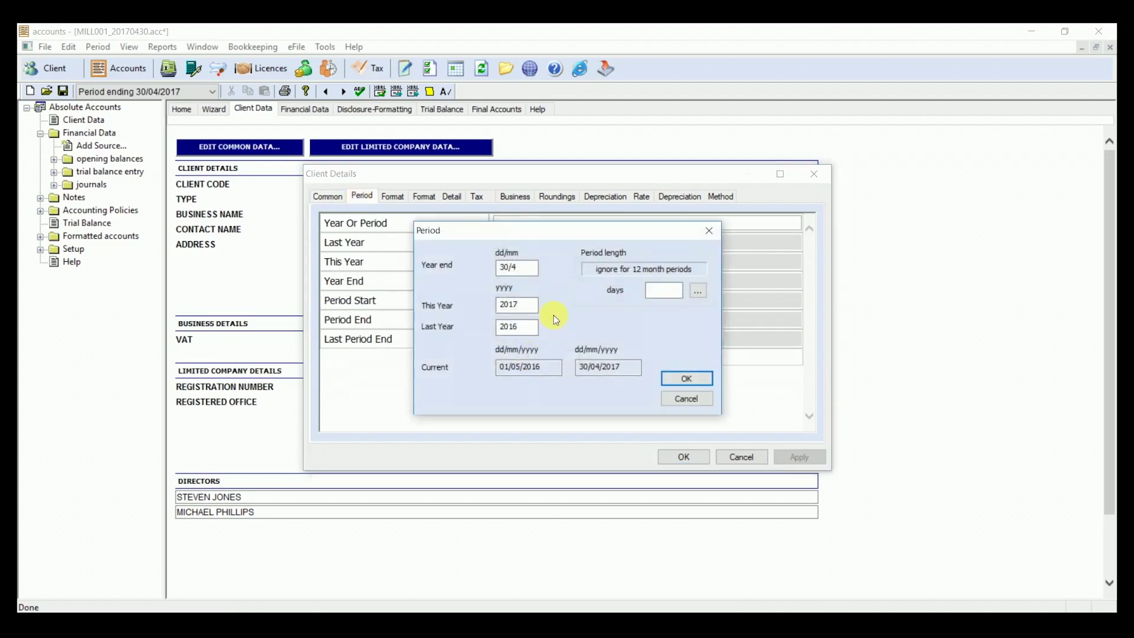
click(655, 290)
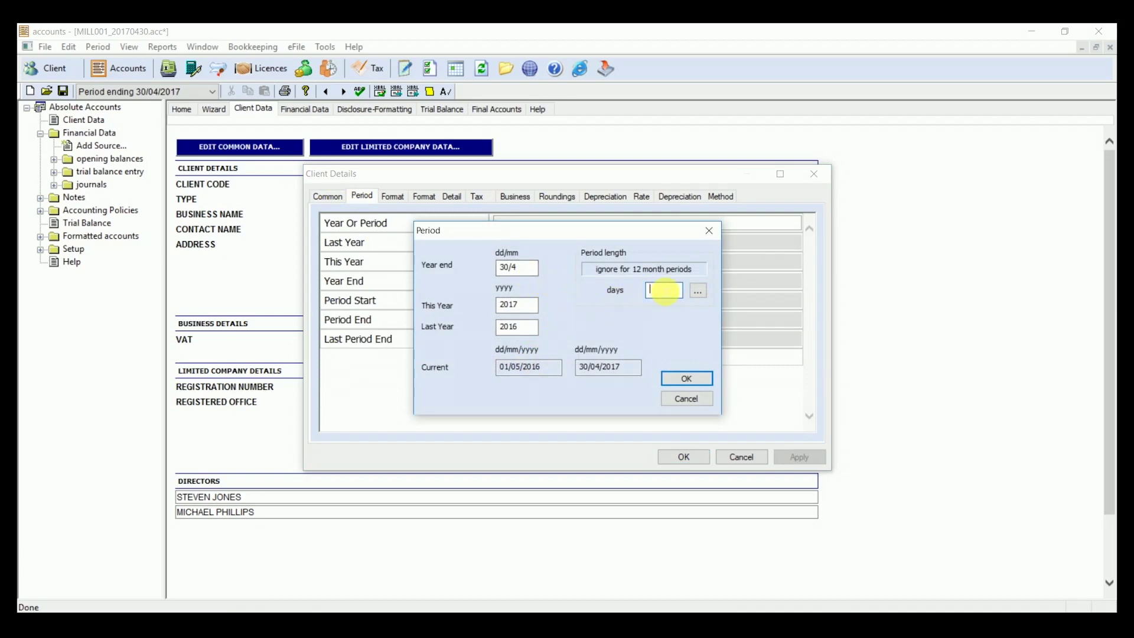
click(684, 378)
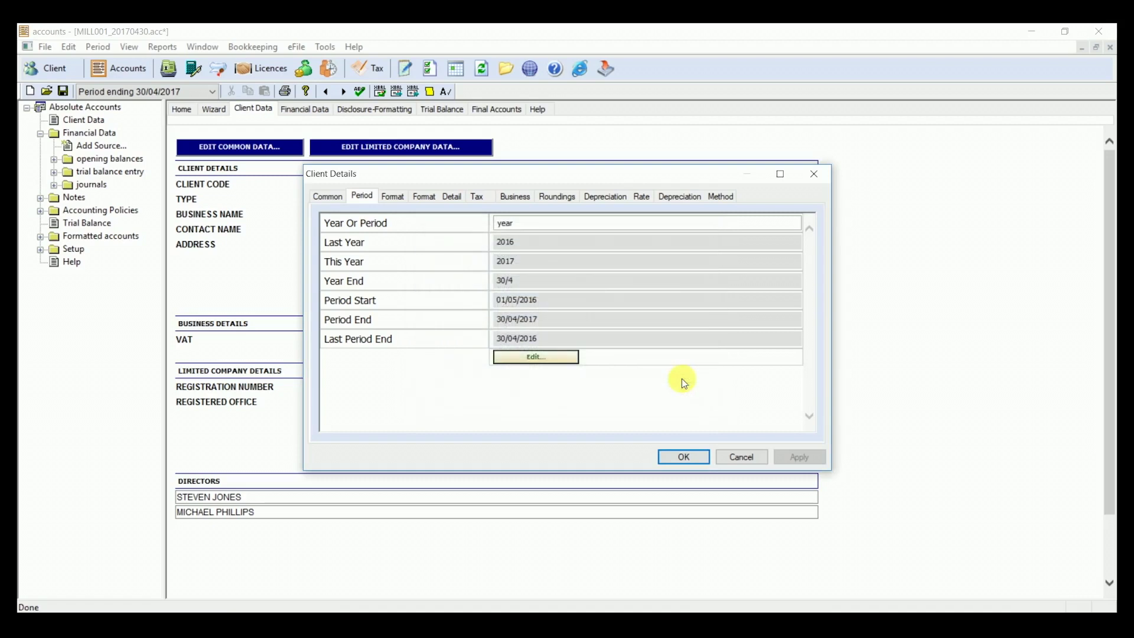
Review the roundings codes, depreciation rates and depreciation methods in the client details, and close them
click(554, 202)
click(546, 224)
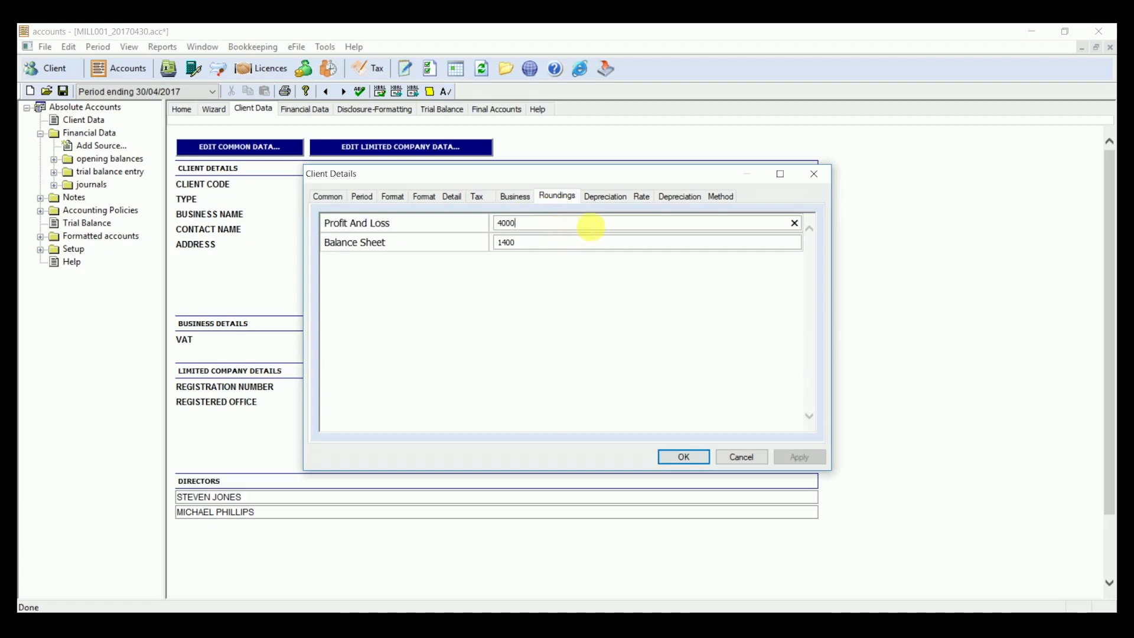
click(610, 197)
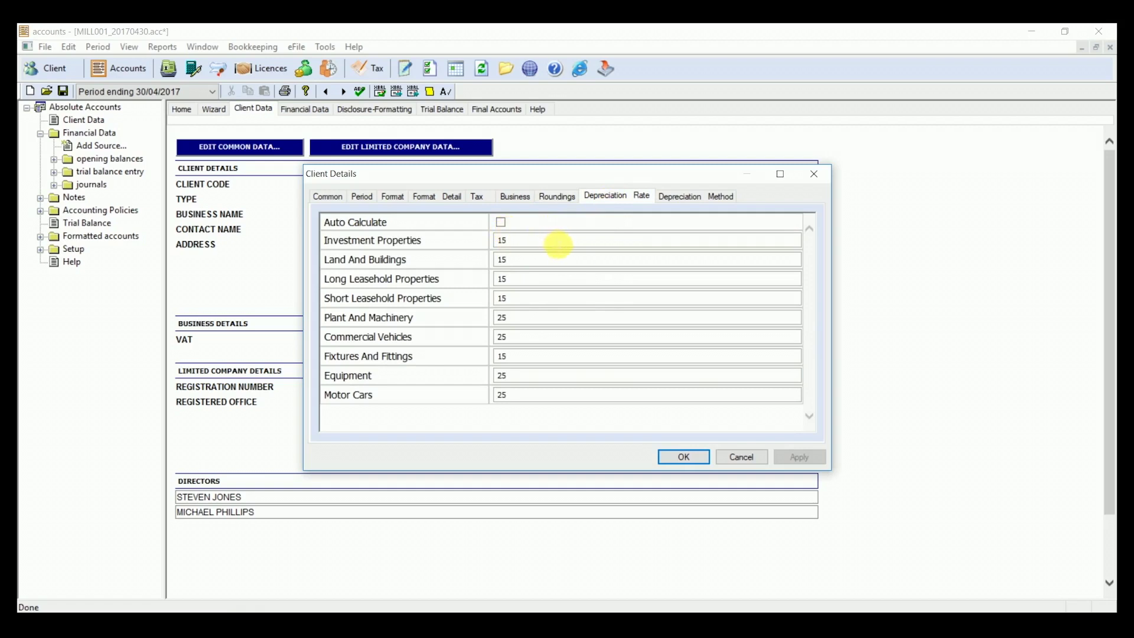
click(670, 195)
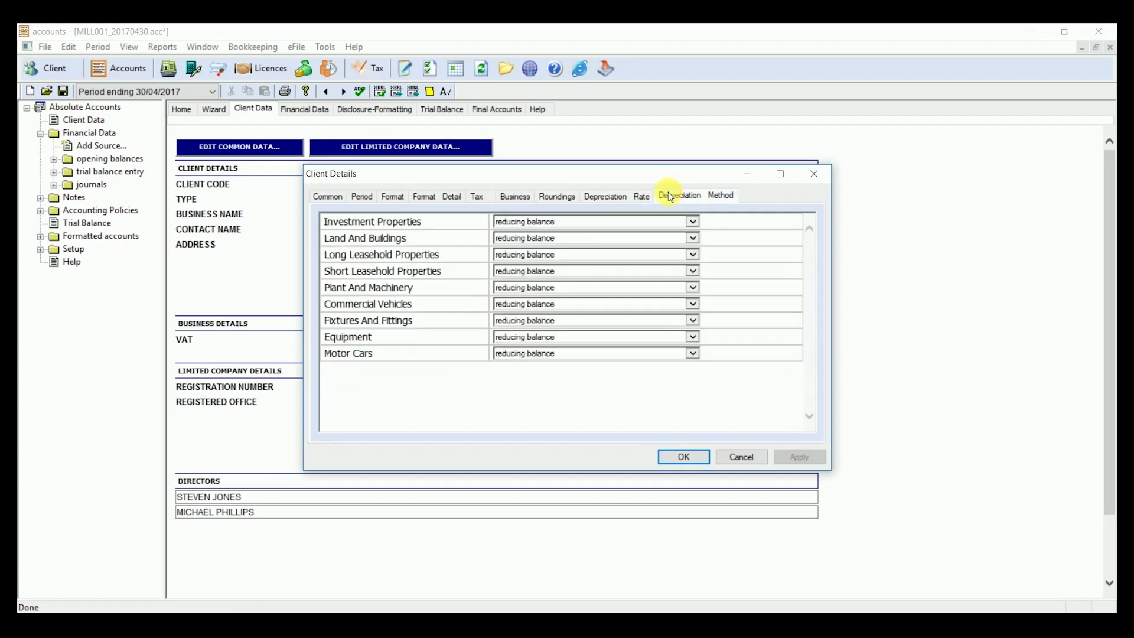
click(684, 457)
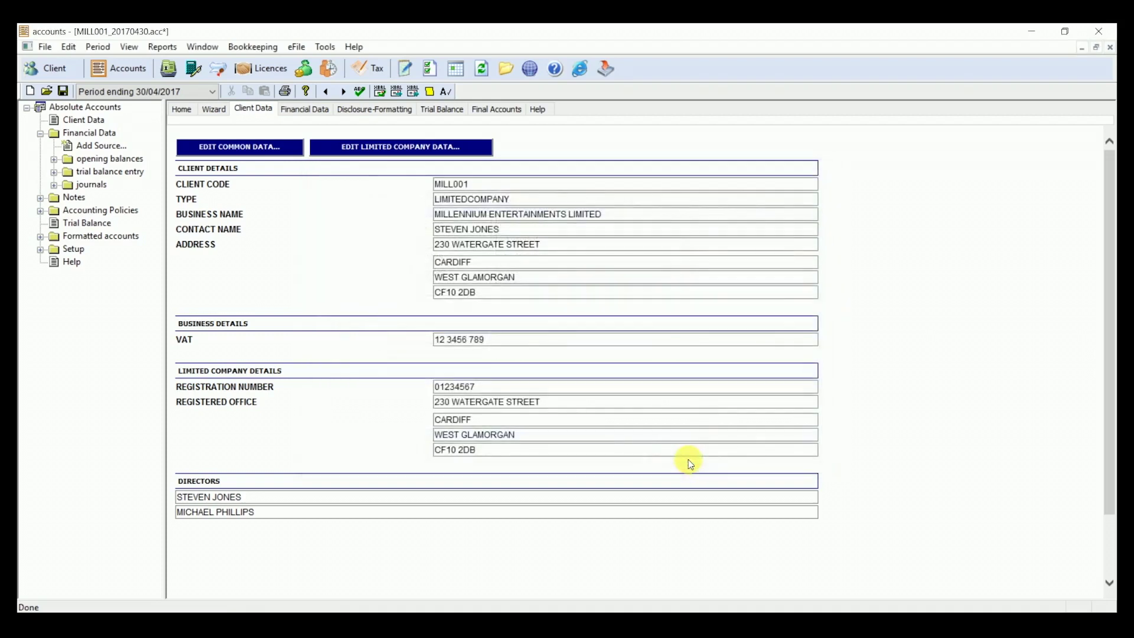
Review the limited company data for officers, A shares, the directors' report and balance sheet signing details, and close it
click(387, 148)
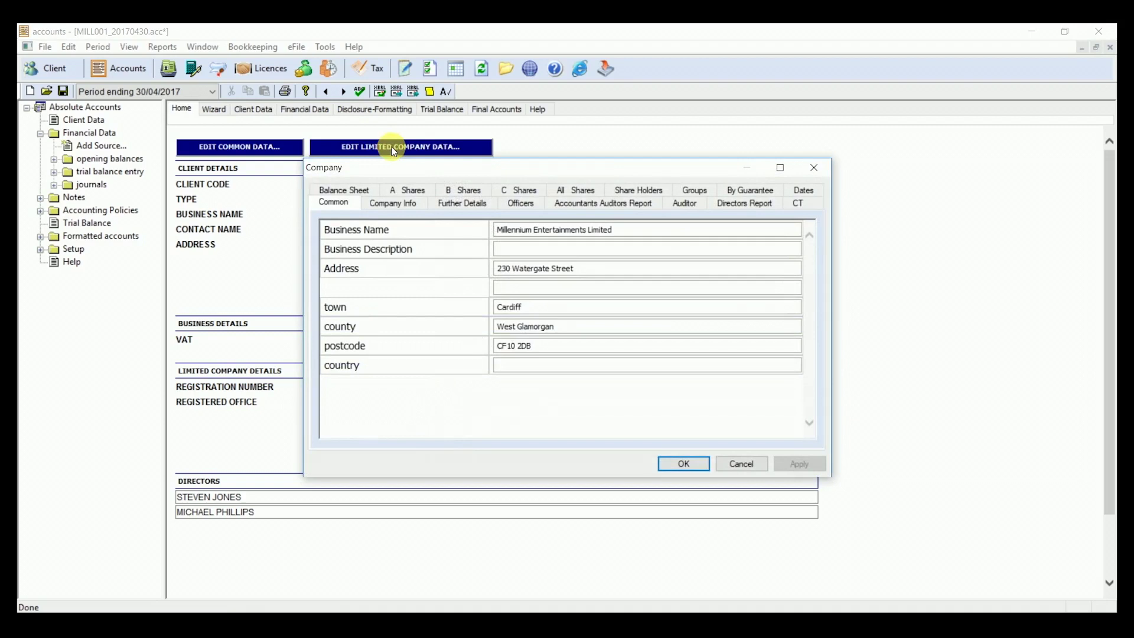
click(525, 204)
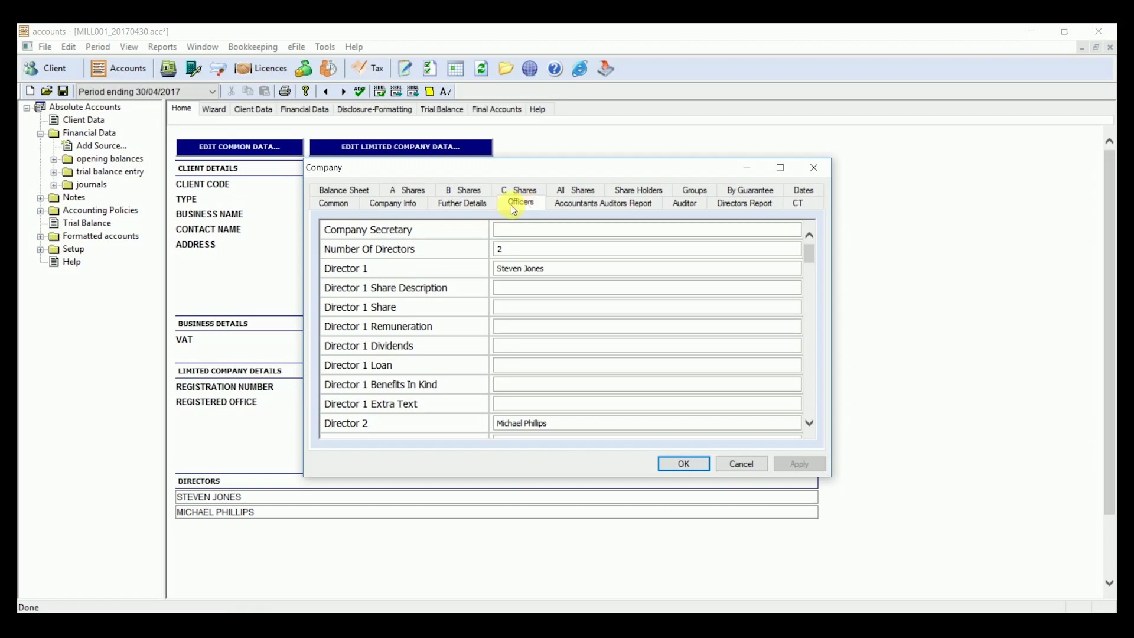
click(413, 190)
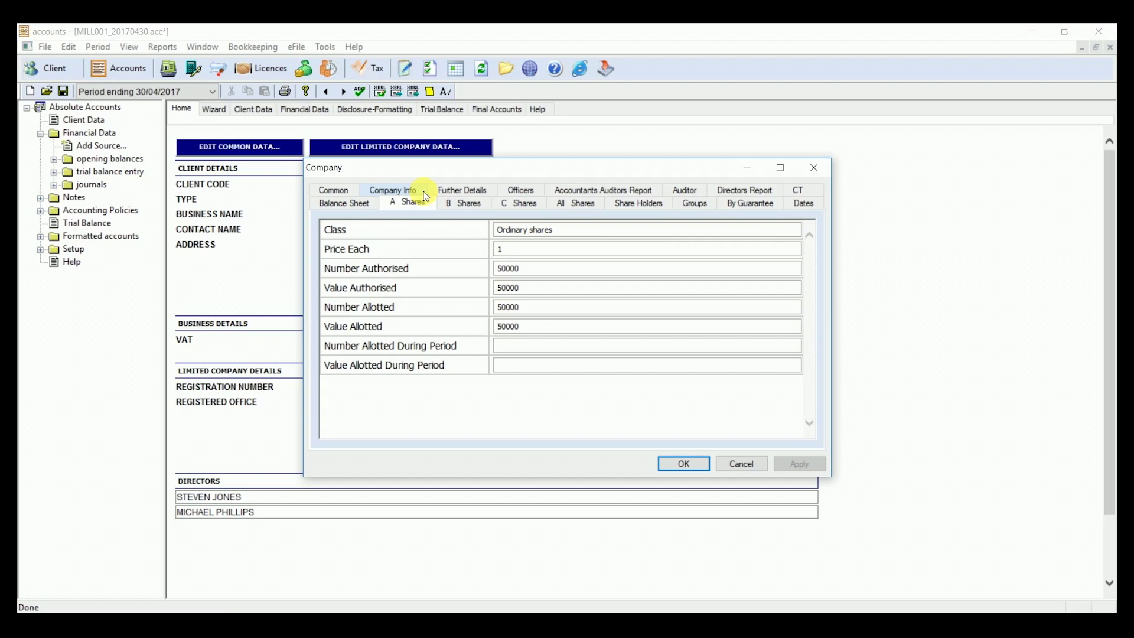
click(735, 191)
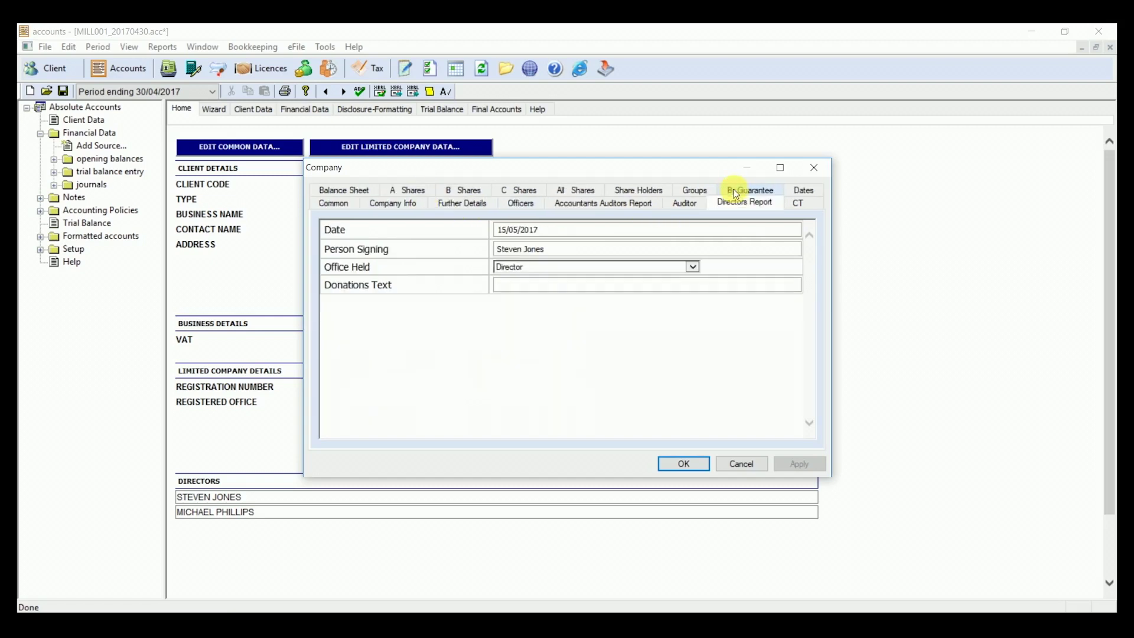
click(590, 233)
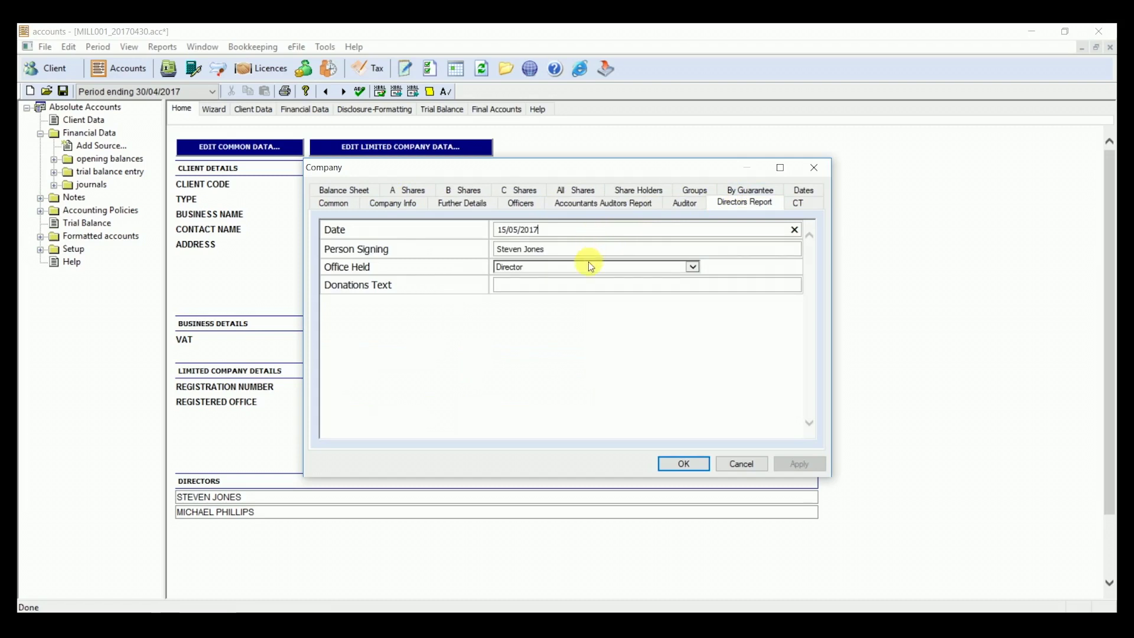
click(374, 192)
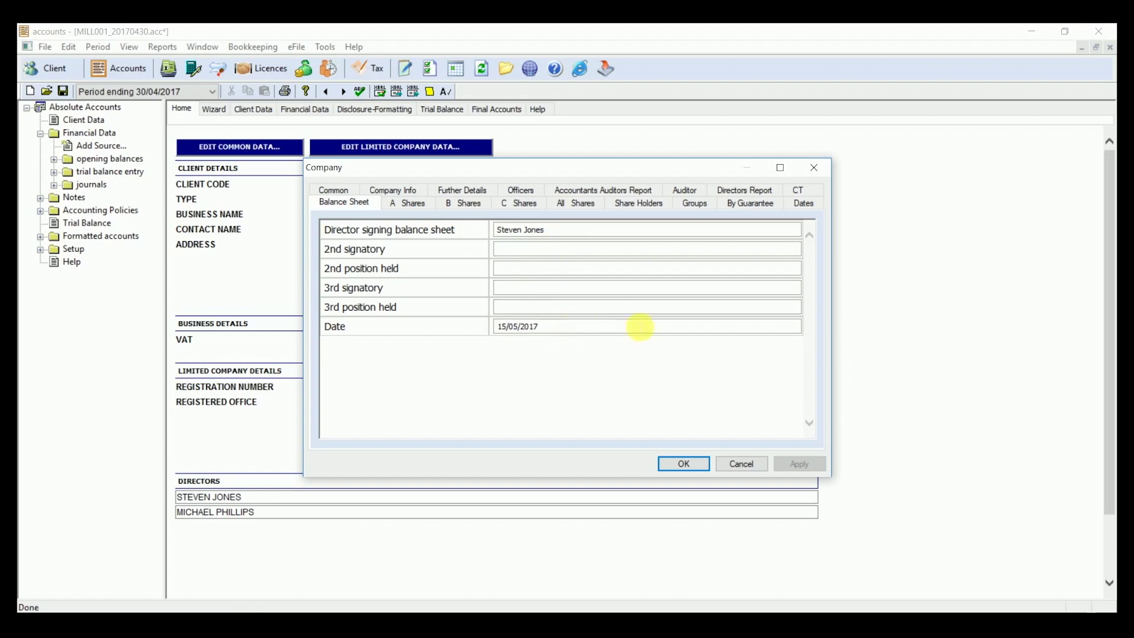
click(682, 464)
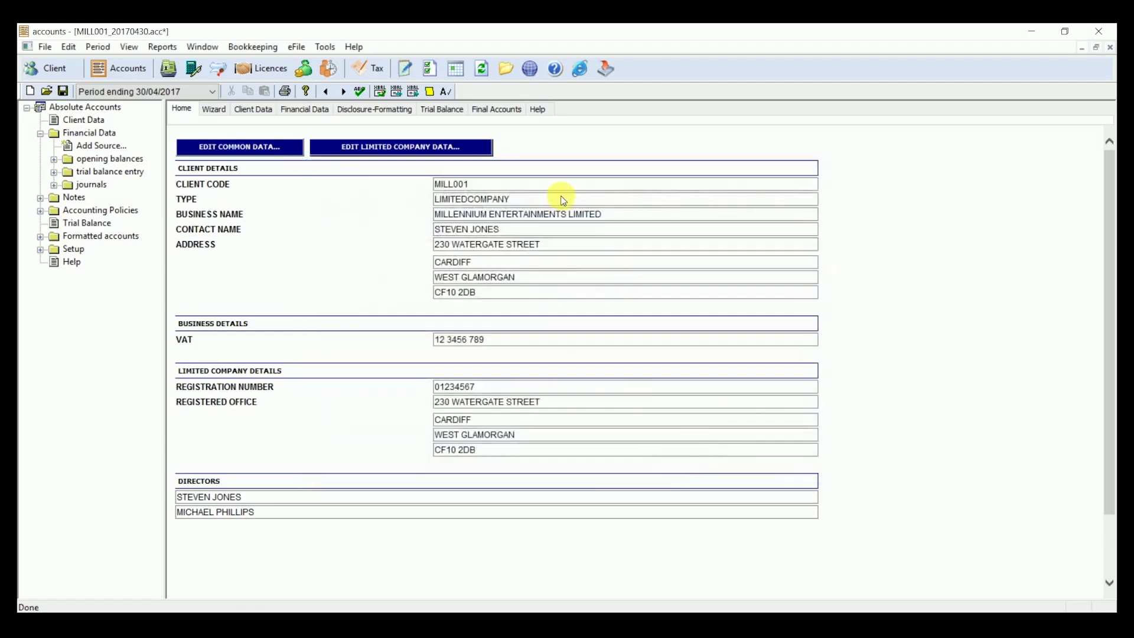
Add a new trial balance entry data source to the financial data
click(314, 112)
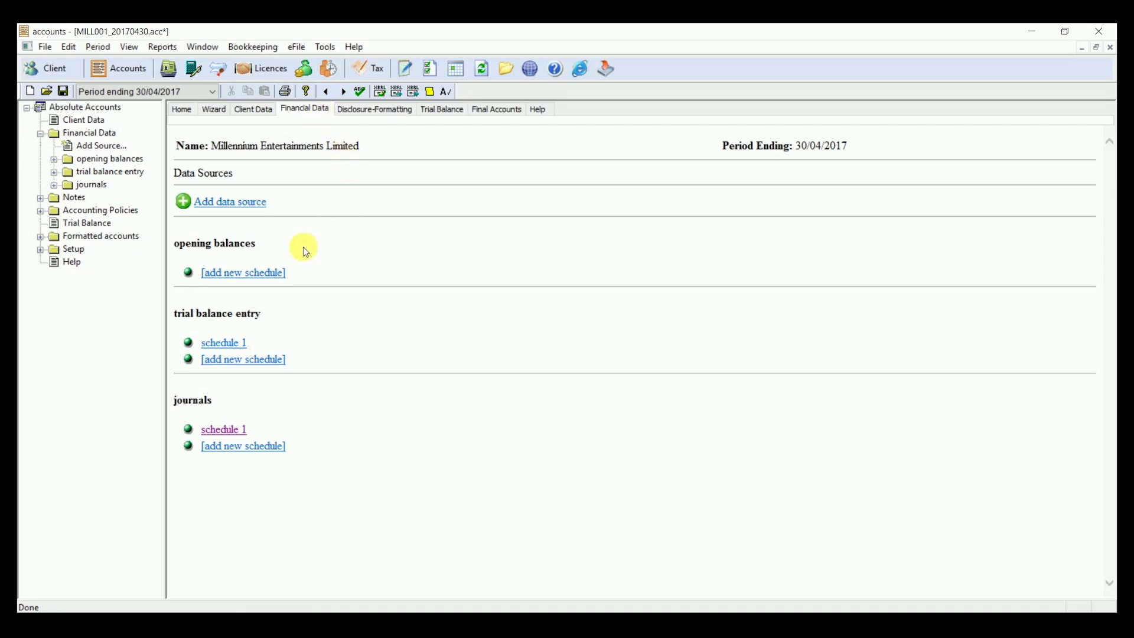
click(263, 212)
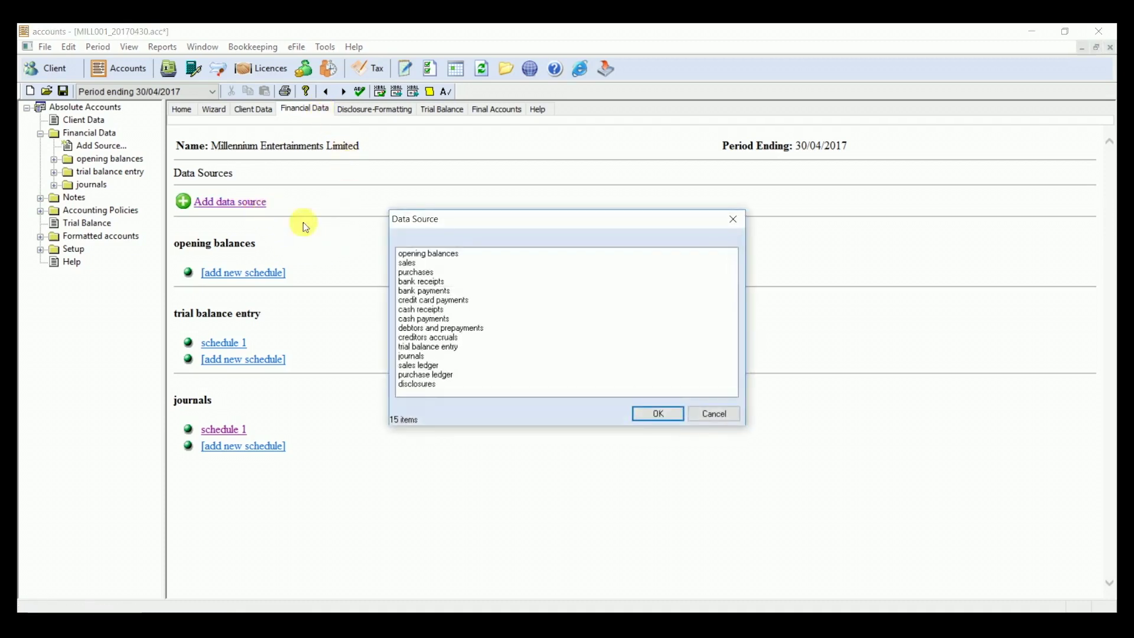
click(444, 348)
click(660, 422)
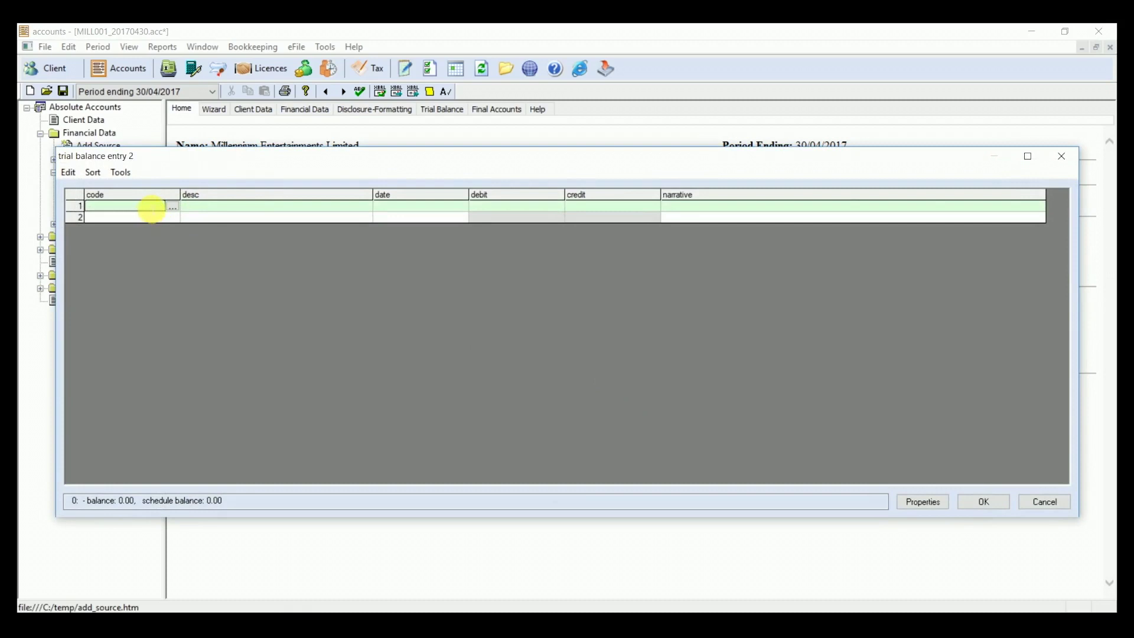
Enter a Sales line with code 4000 and a credit of 2000 in the first row of the trial balance entry schedule
click(151, 209)
text(4000)
key(Tab)
key(Tab)
key(Tab)
key(Tab)
text(2000)
key(Tab)
key(Tab)
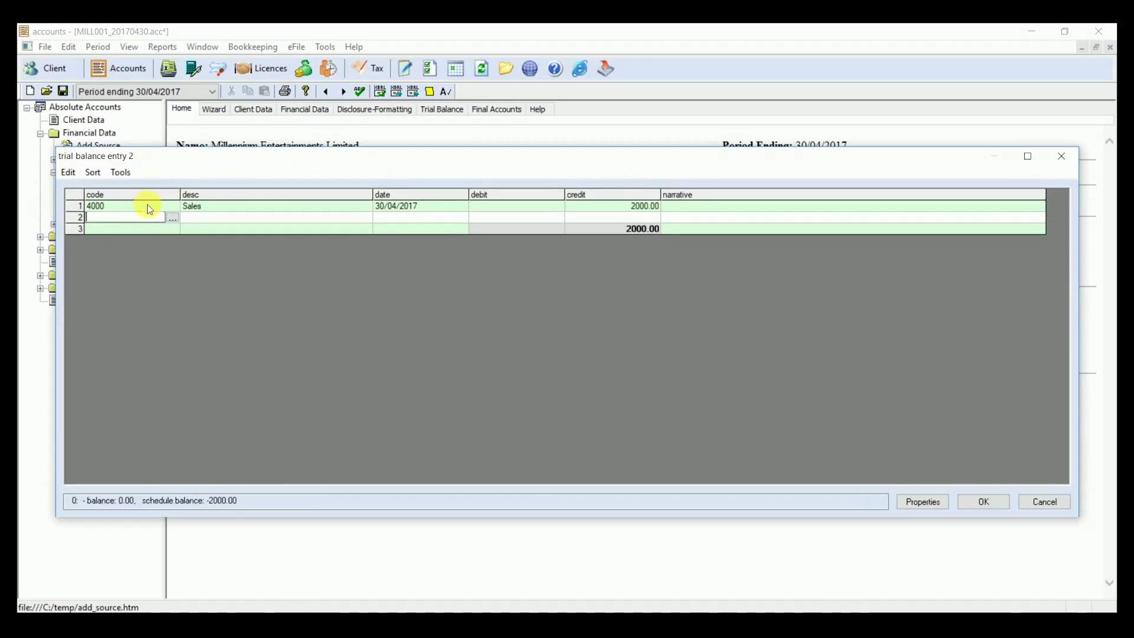
Enter a Bank account line with code 1400 and a debit of 2000 in the second row of the schedule
text(1400)
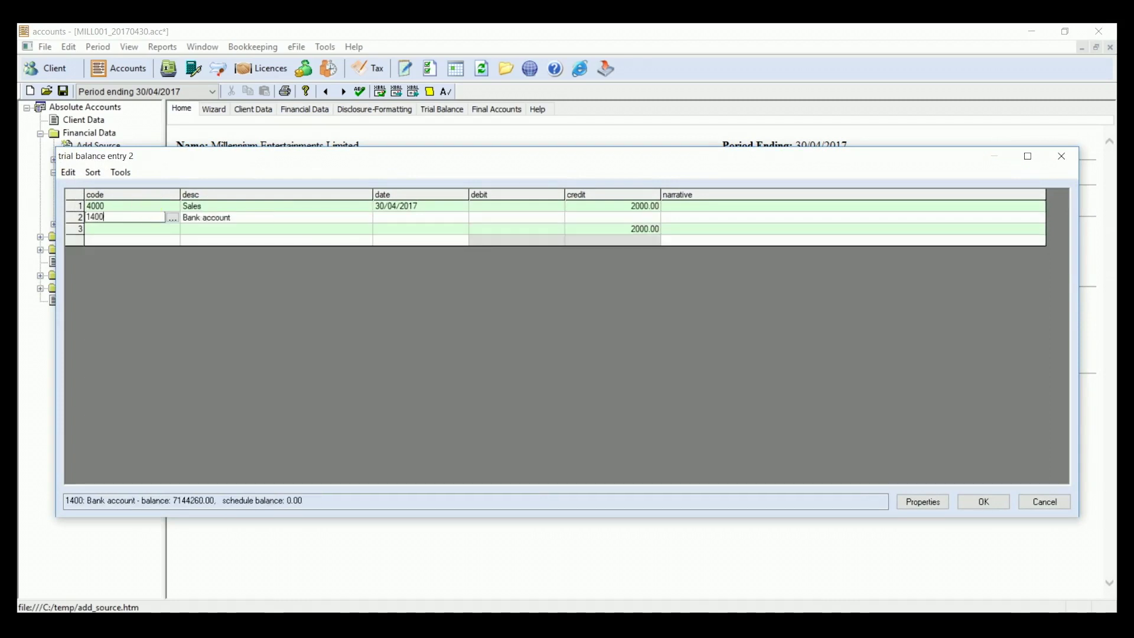
key(Tab)
key(Tab)
key(Tab)
text(2)
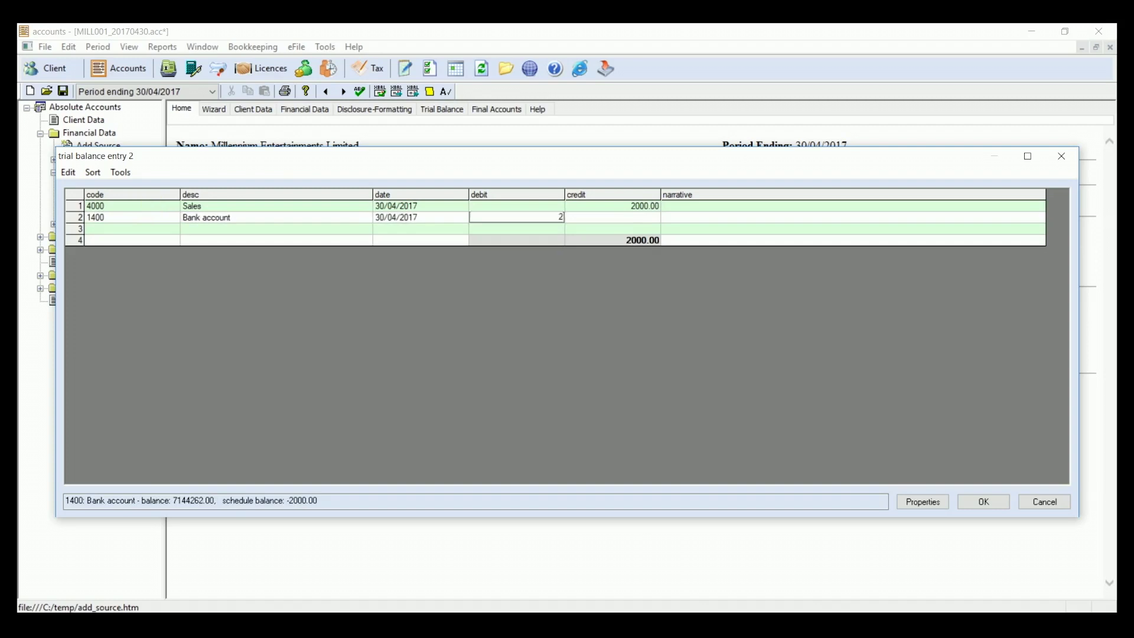
text(0000)
key(Tab)
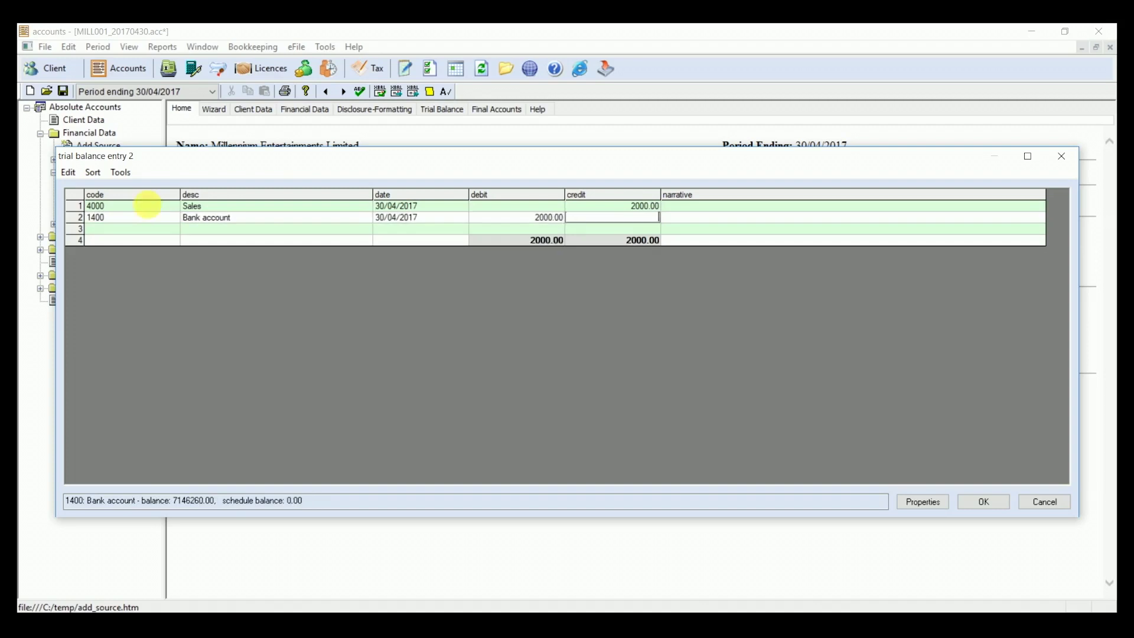
Check the account details of code 4000 Sales without changing them, and save the trial balance entry schedule
click(147, 205)
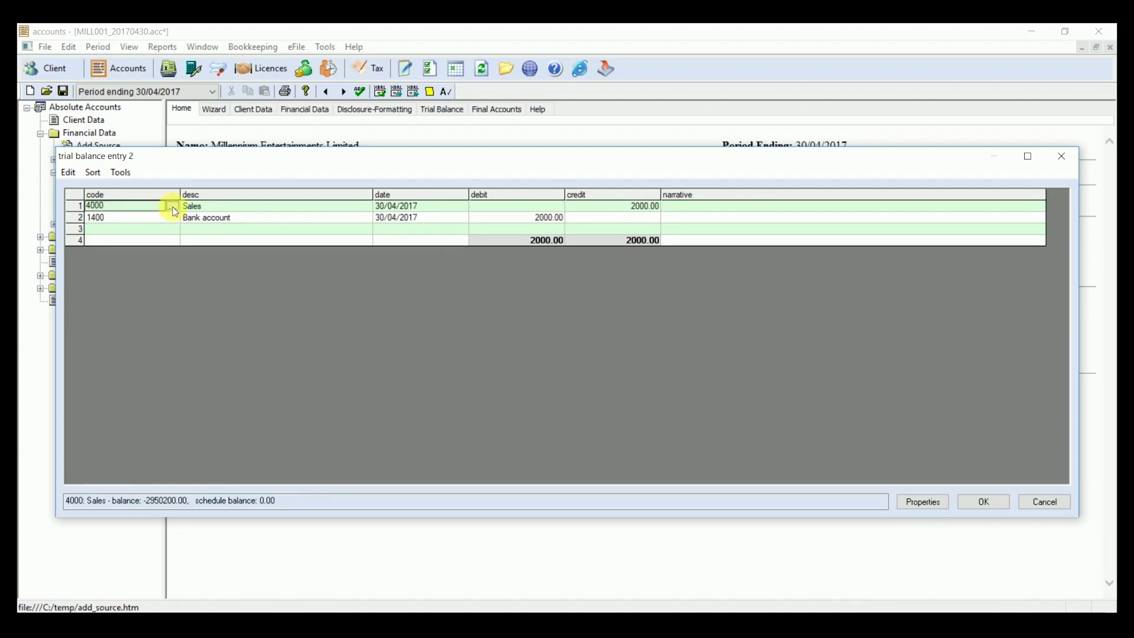
click(172, 207)
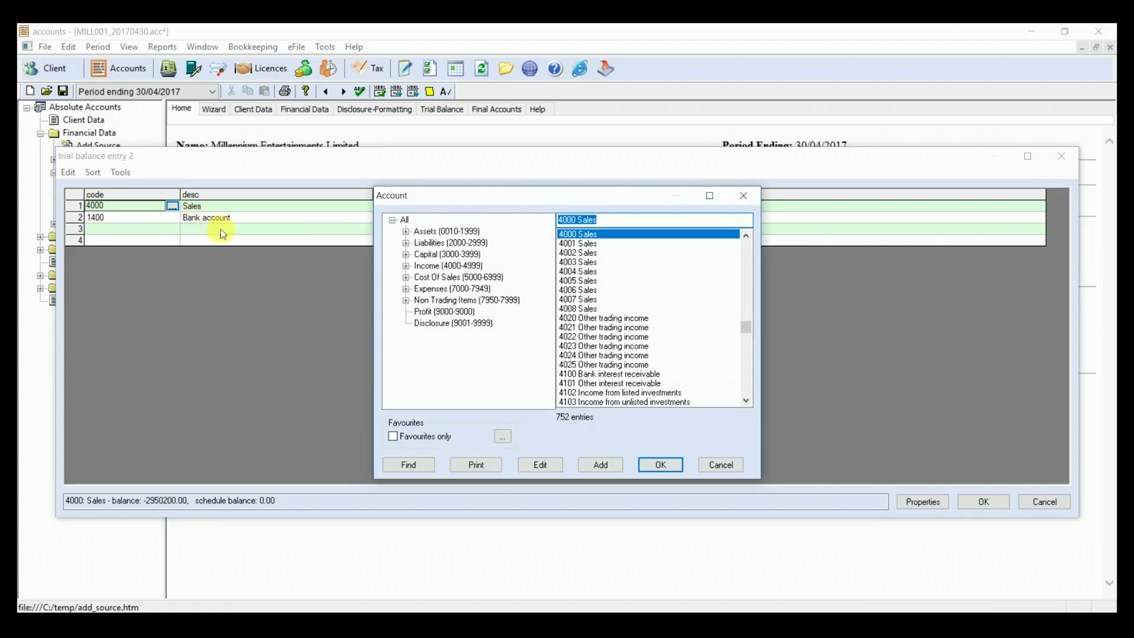
click(541, 466)
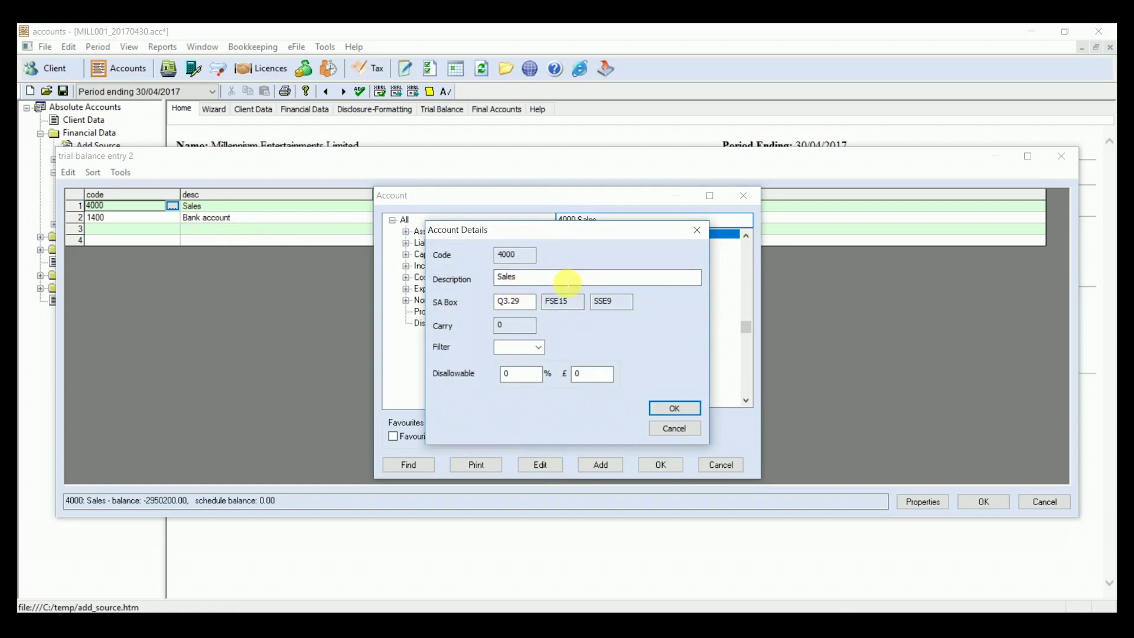
click(685, 431)
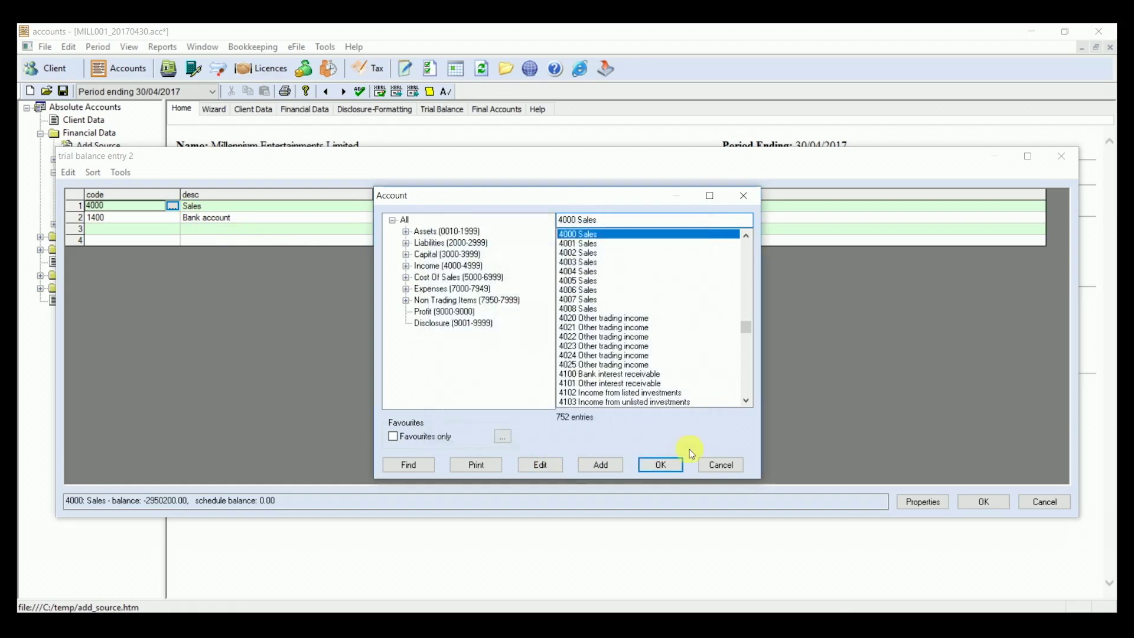
click(708, 465)
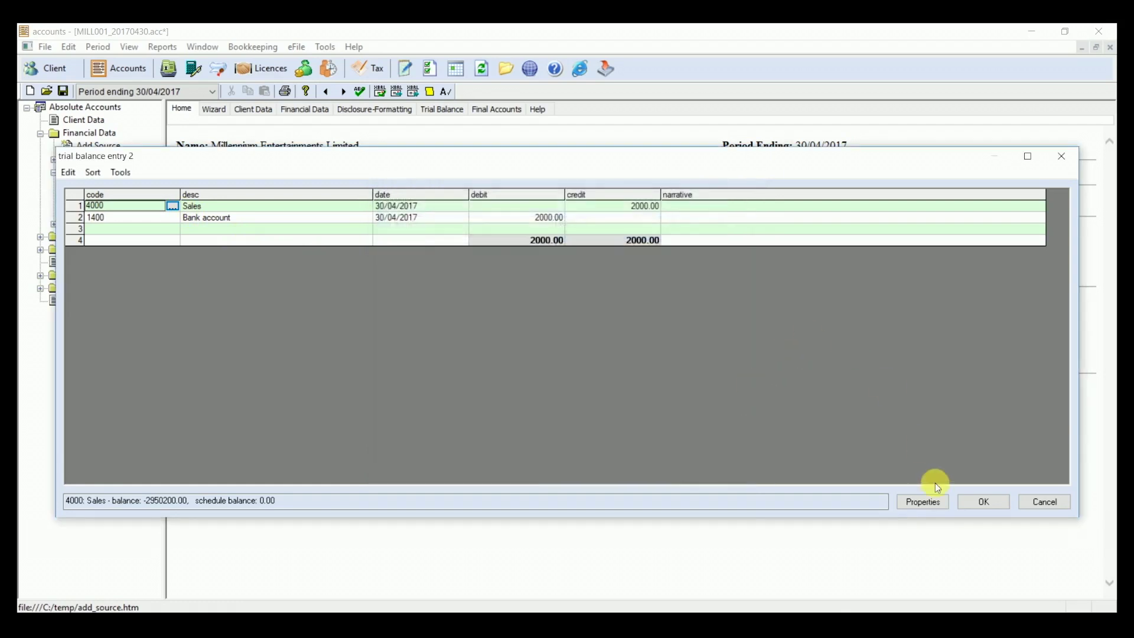
click(968, 501)
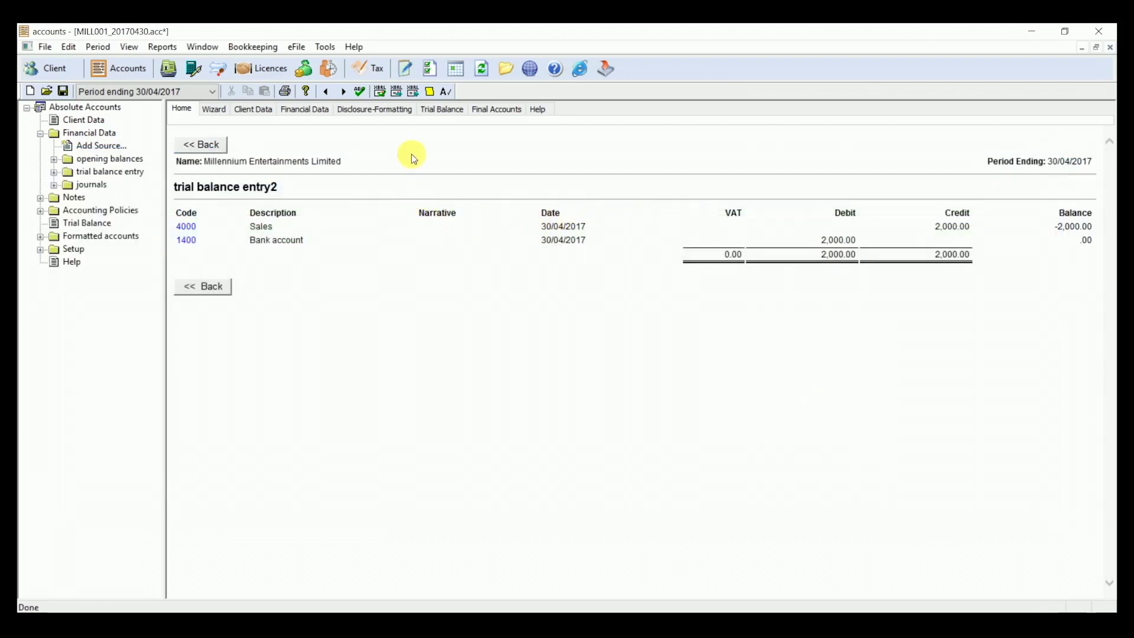
Trace the 1070 Trade debtors figure from the trial balance to its source entry, and return to the trial balance
click(437, 115)
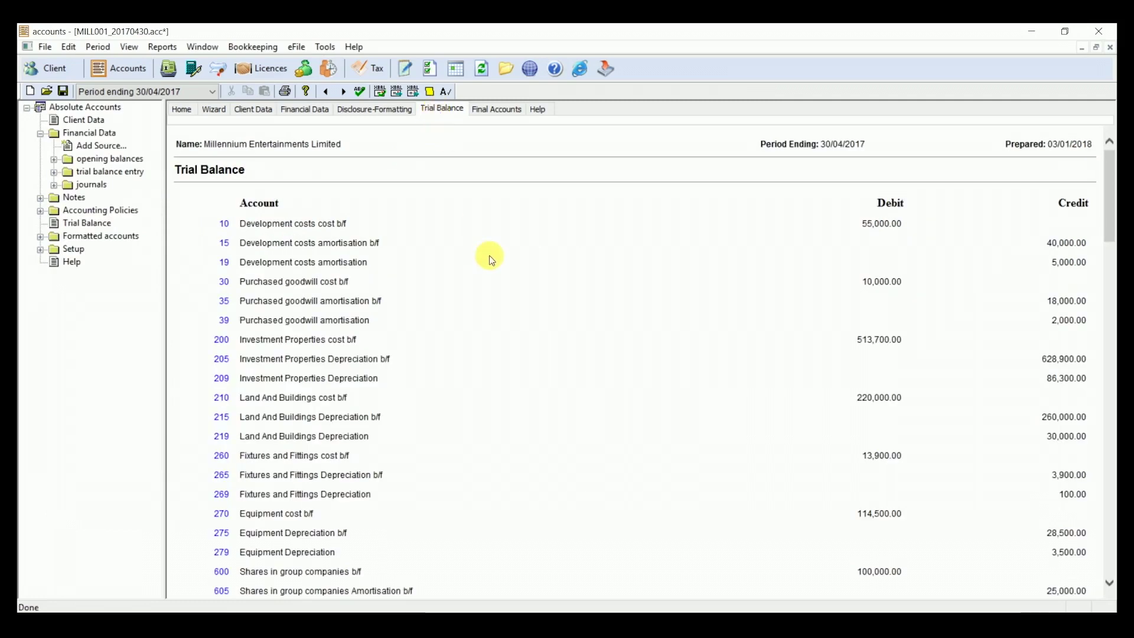
scroll(490, 258, down, 10)
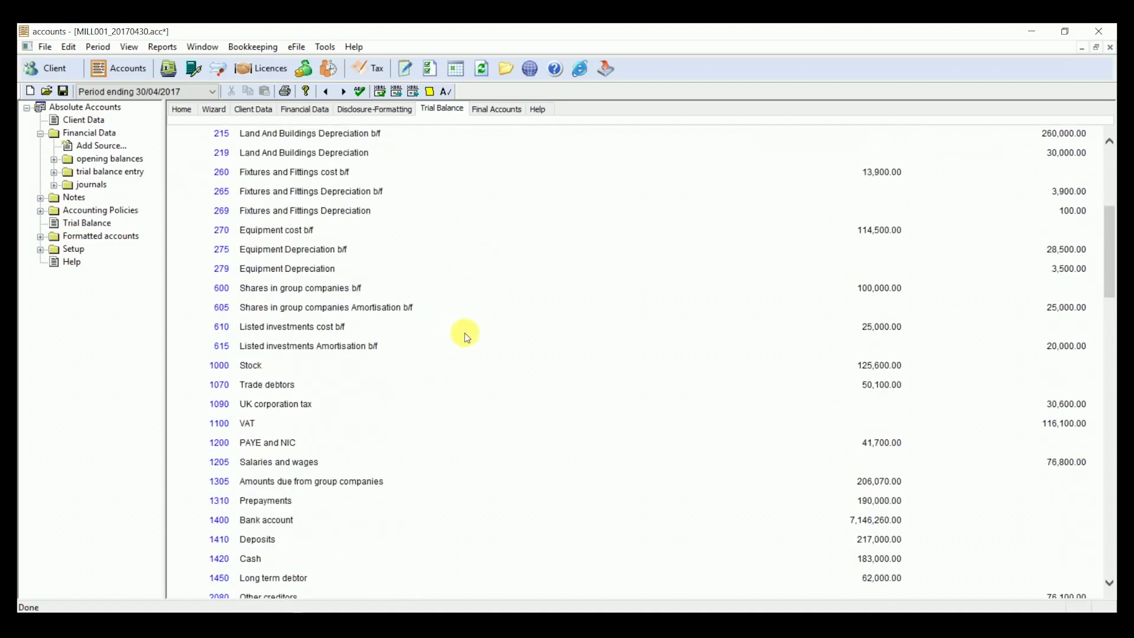
click(223, 386)
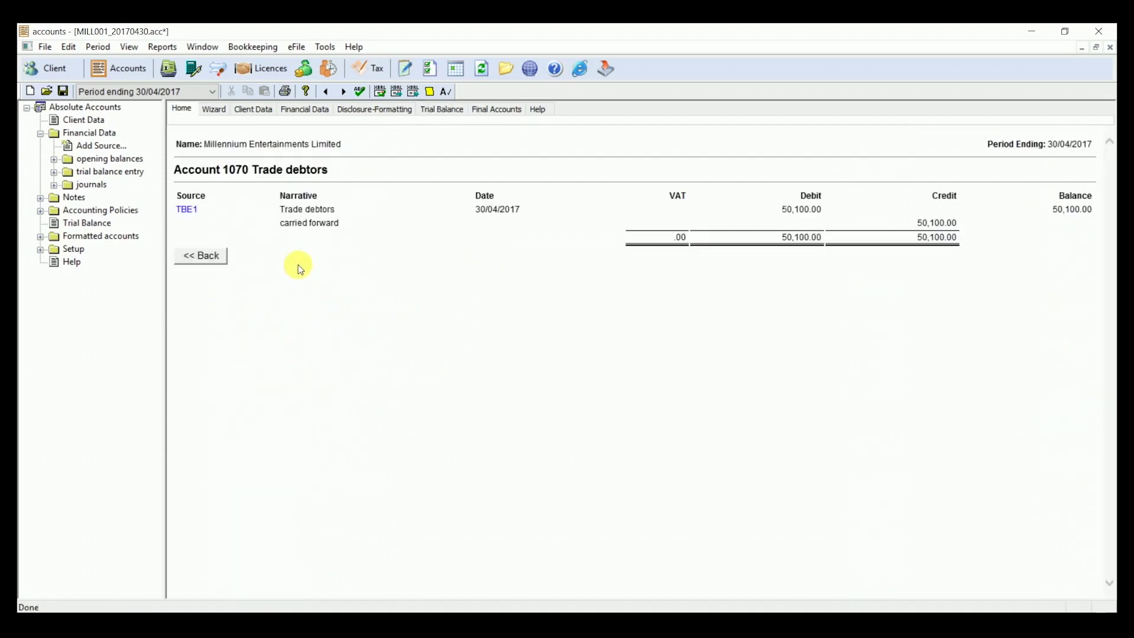
click(188, 210)
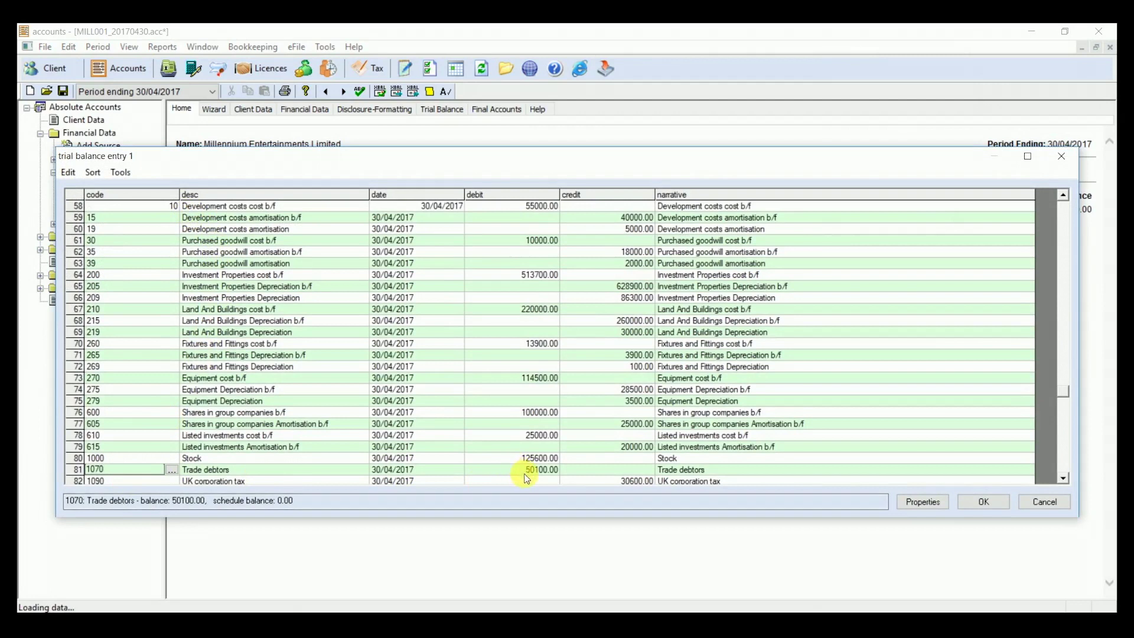
click(983, 502)
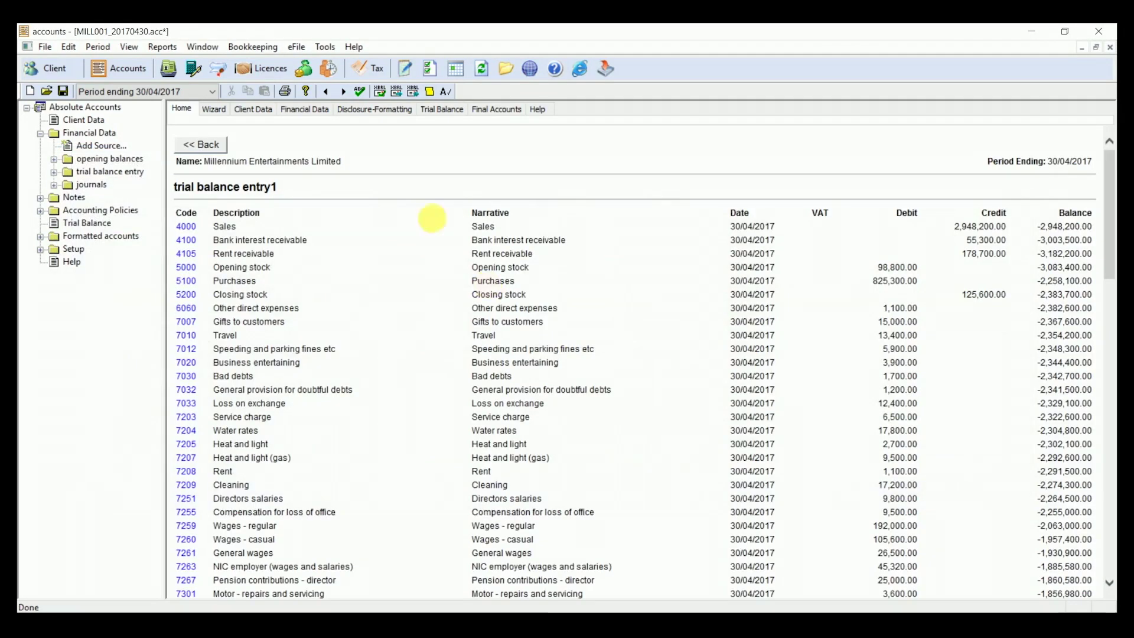
click(437, 110)
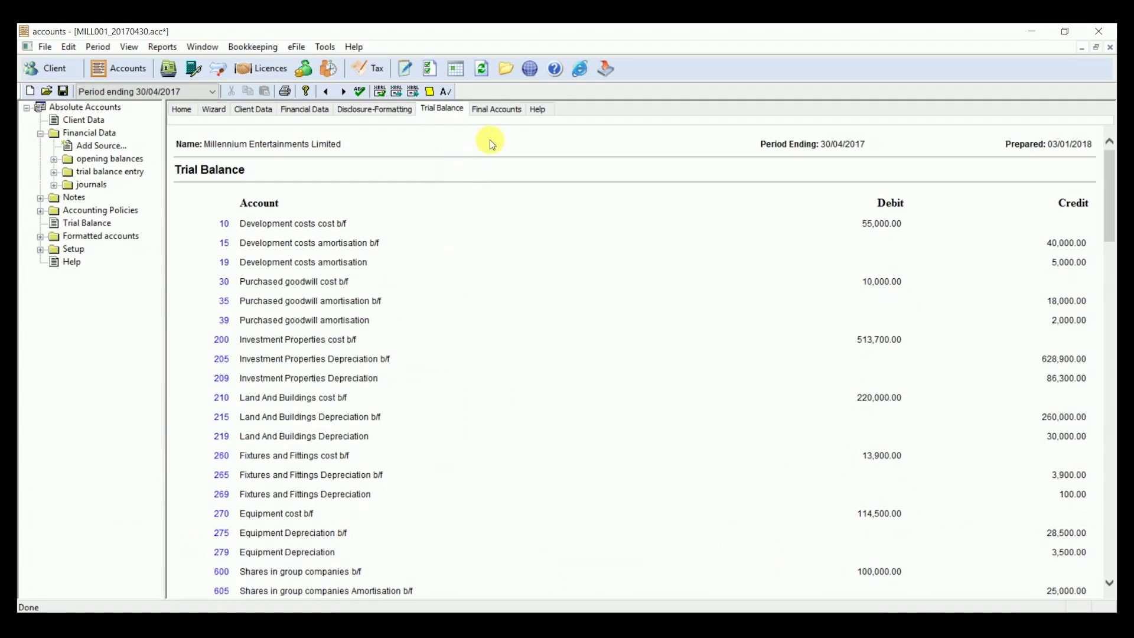
Generate the full final accounts and review them from the cover page to the statement of comprehensive income
click(495, 111)
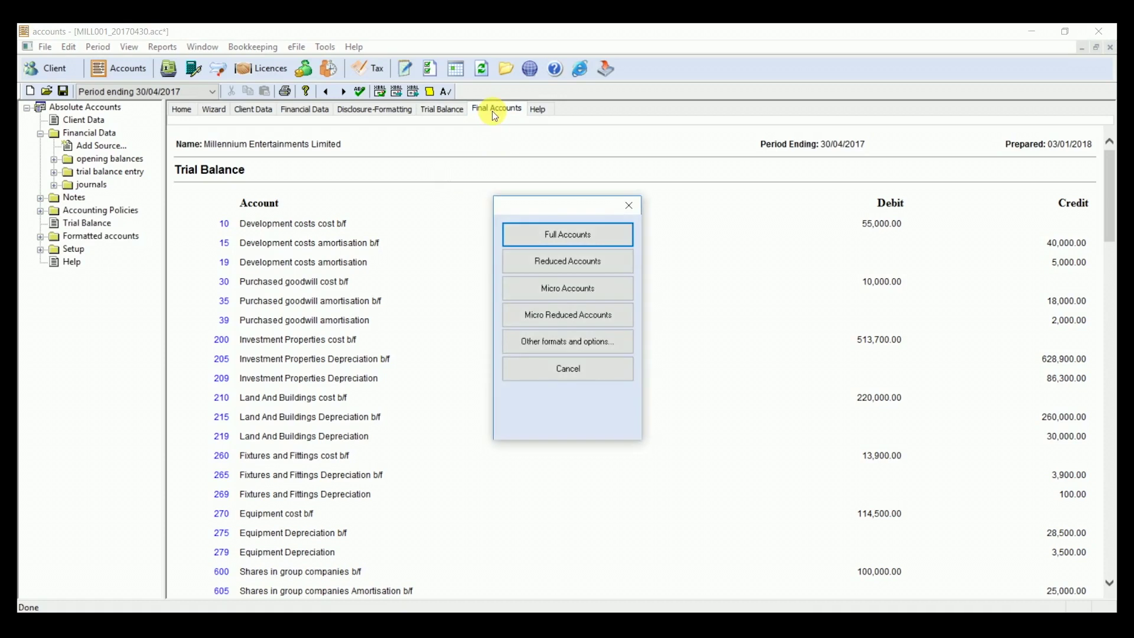
click(537, 235)
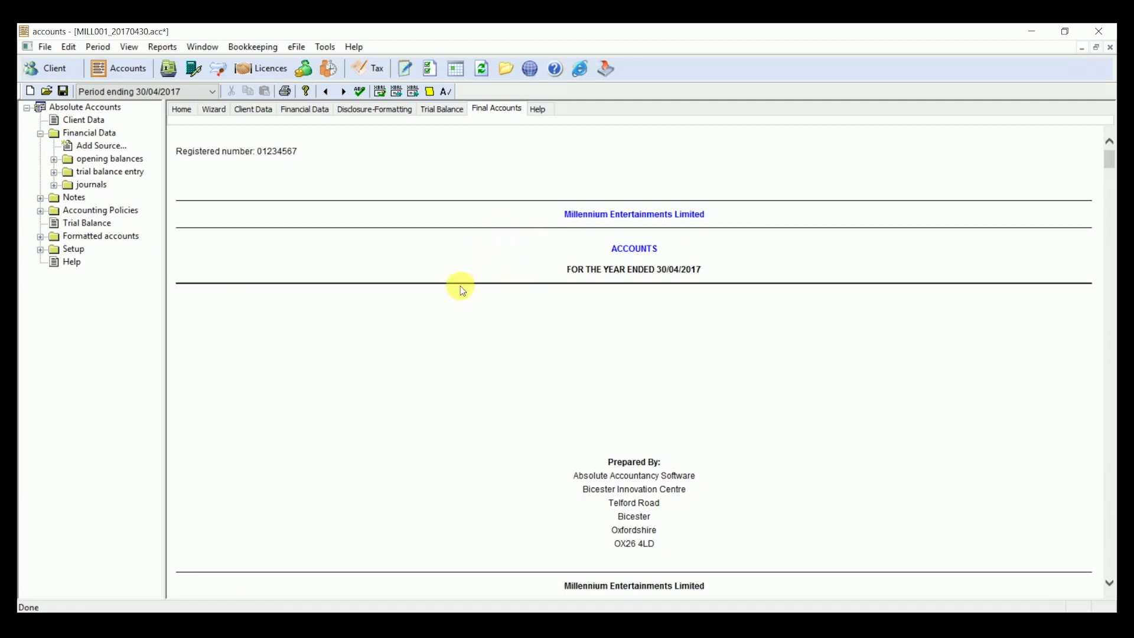
scroll(459, 286, down, 4)
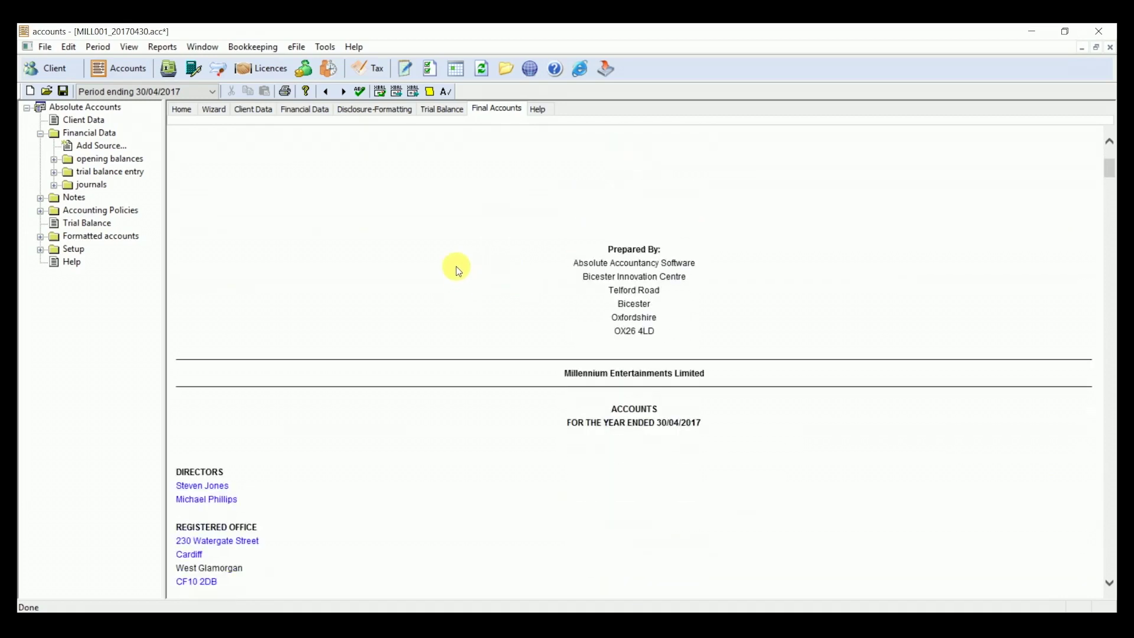
scroll(456, 267, down, 8)
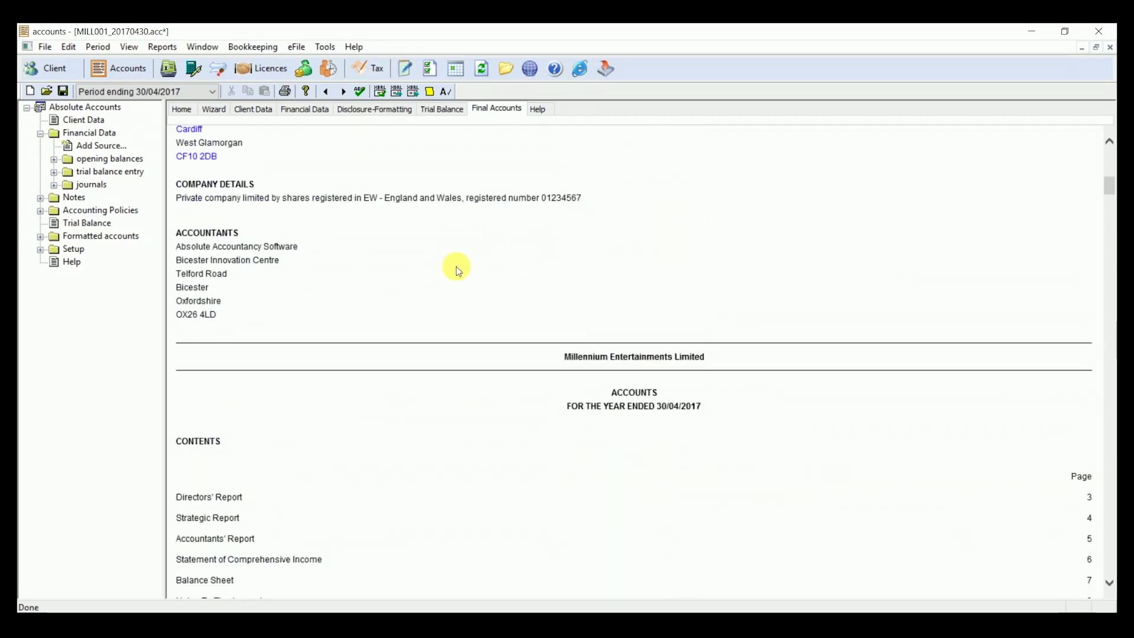
scroll(456, 267, down, 9)
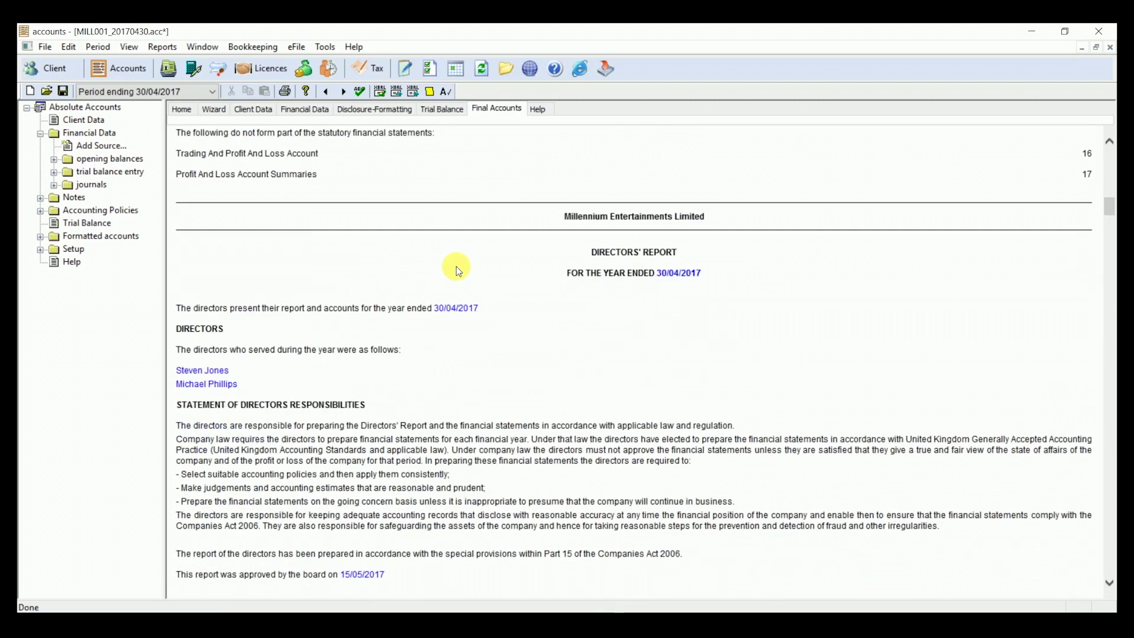
scroll(456, 267, down, 7)
scroll(456, 267, down, 11)
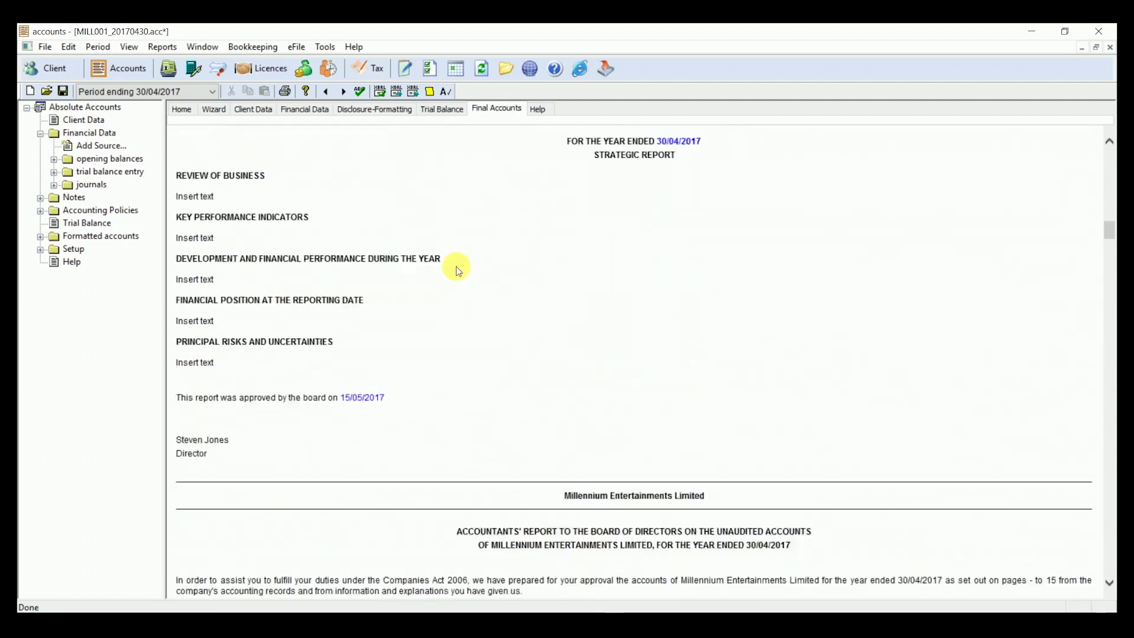
scroll(456, 267, down, 4)
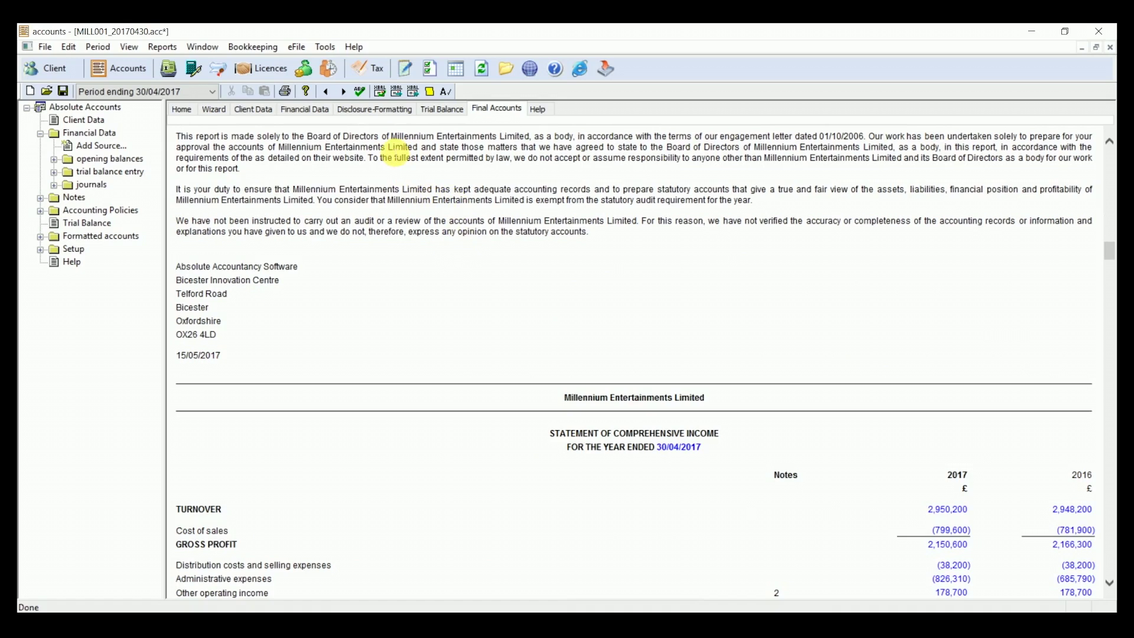
Look over the disclosure and formatting options, and generate the reduced accounts, reading down to the contents list
click(384, 112)
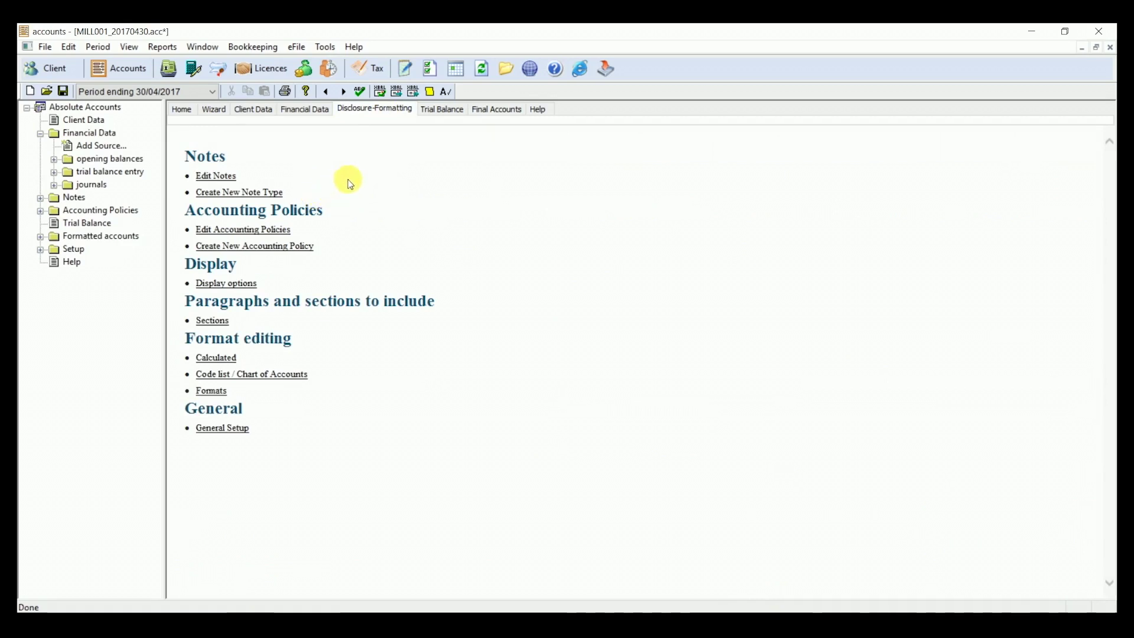
click(477, 116)
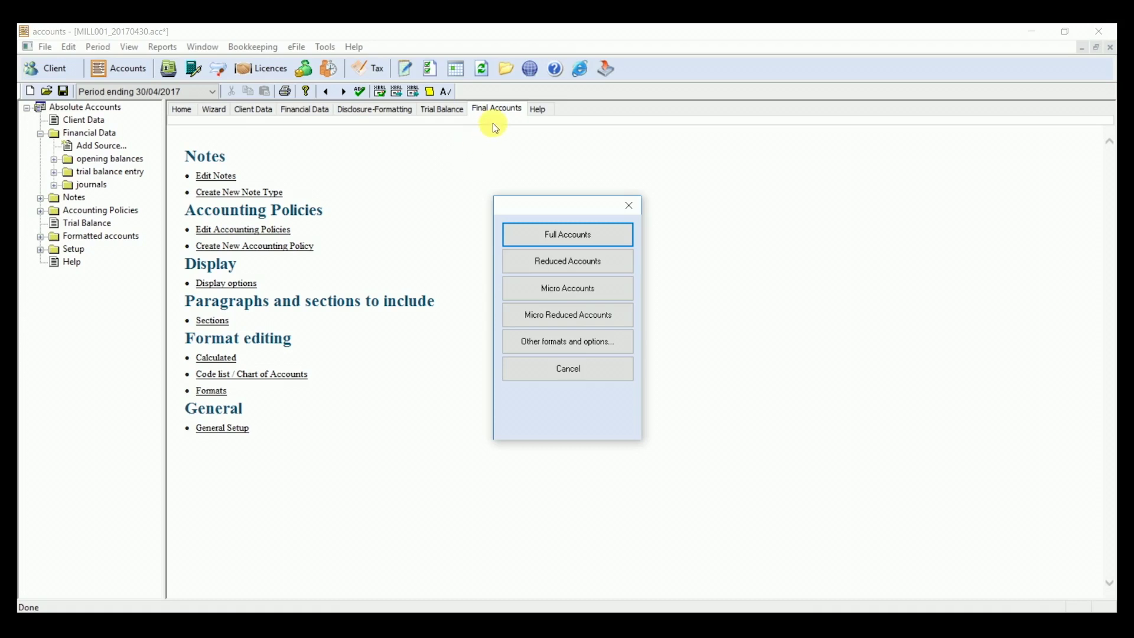
click(541, 261)
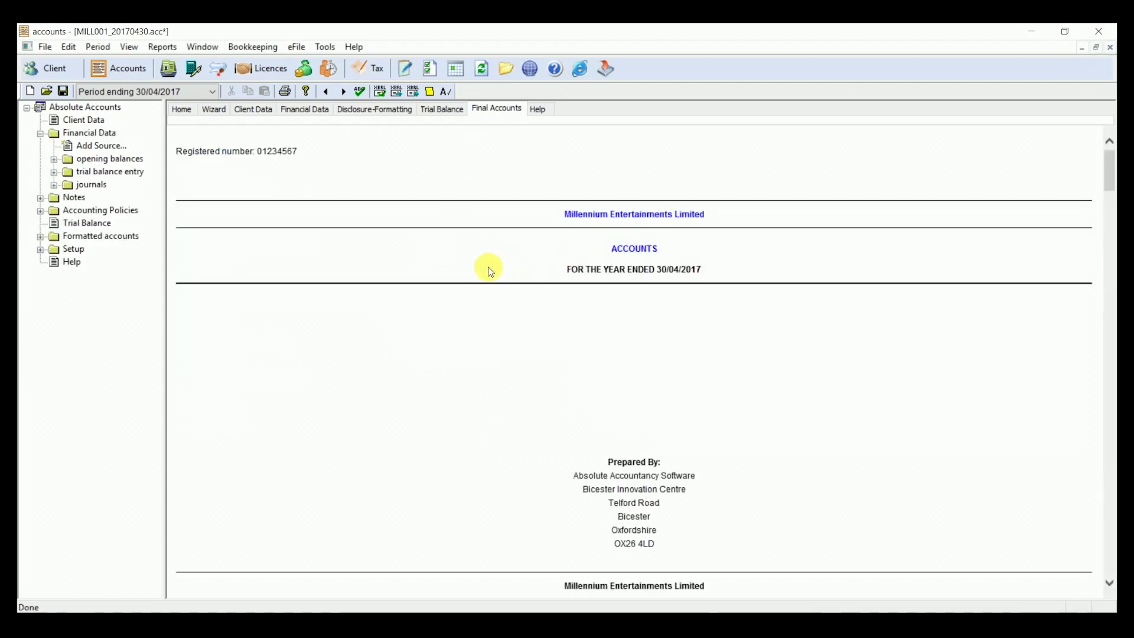
scroll(488, 271, down, 5)
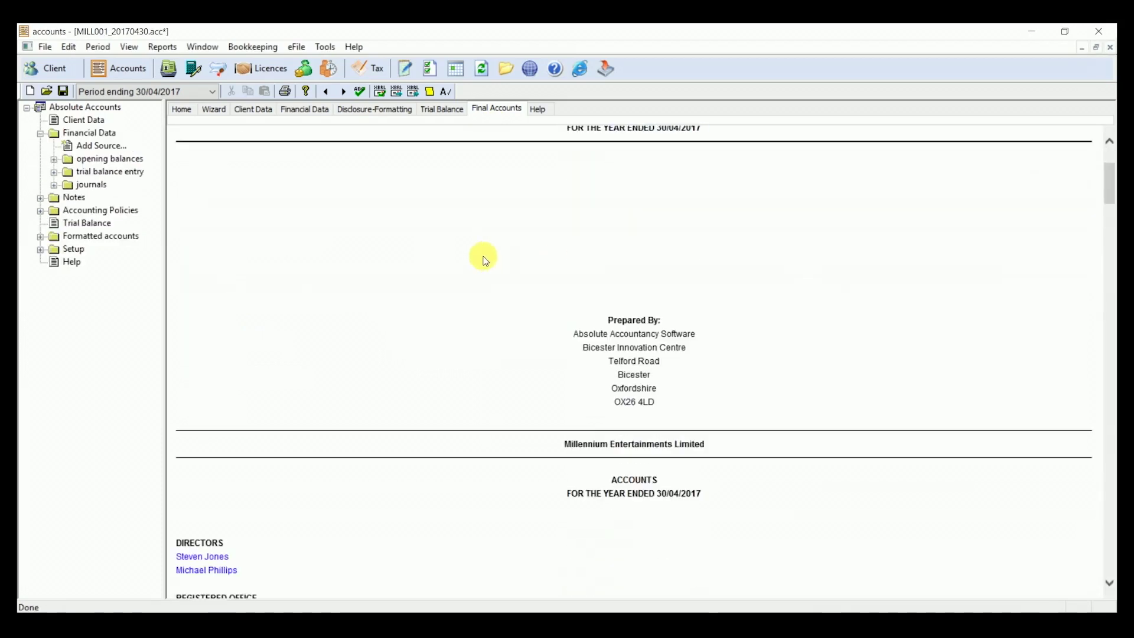
scroll(483, 260, down, 3)
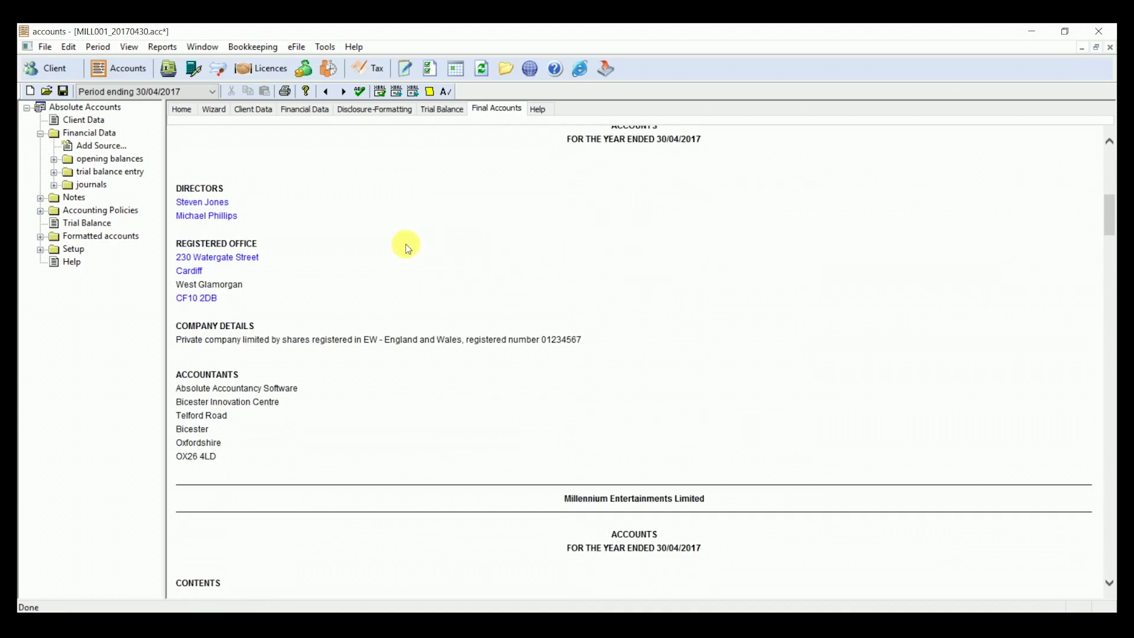
scroll(470, 243, down, 2)
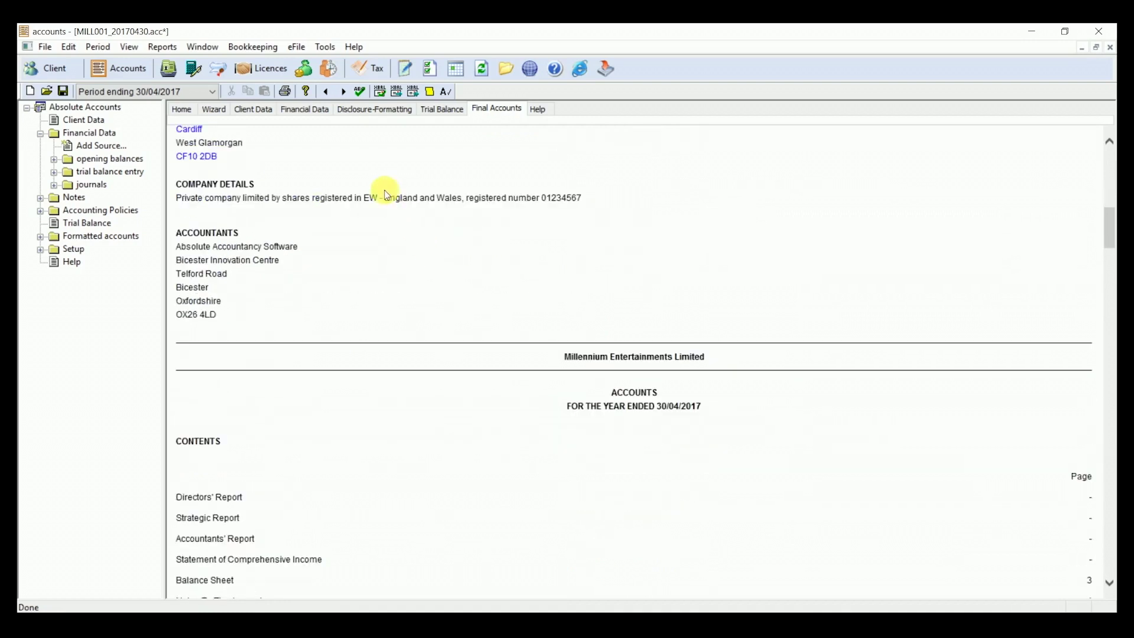
Transmit the Companies House XBRL accounts with the stored presenter and company authentication details
click(296, 51)
click(306, 76)
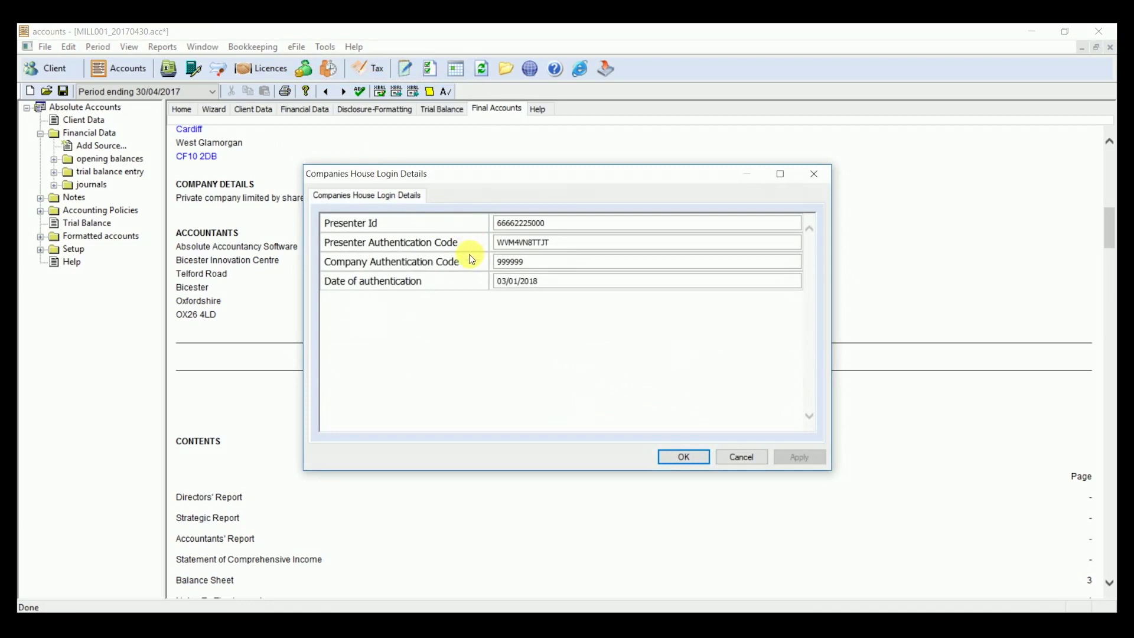
click(684, 457)
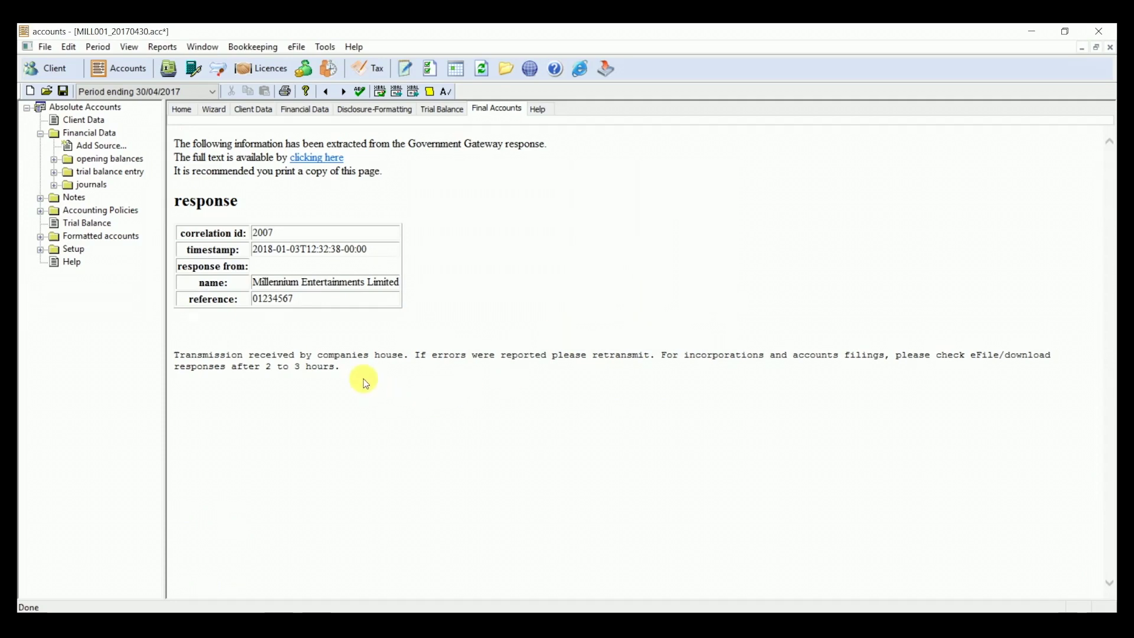
Look over the electronic filing options, and generate the full final accounts again
click(296, 52)
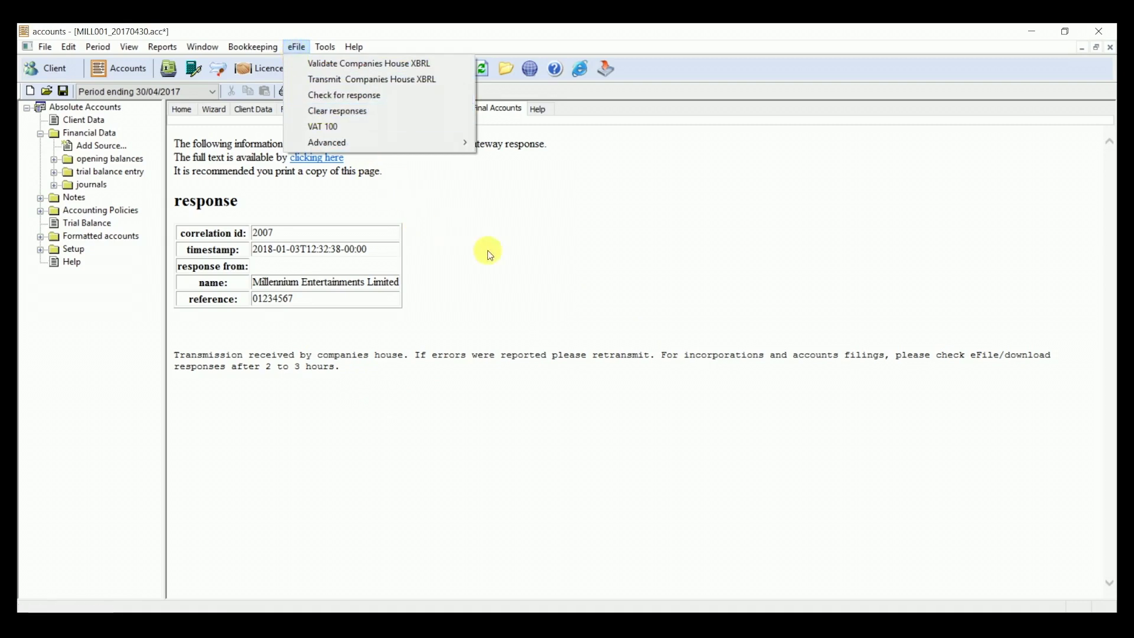
click(509, 263)
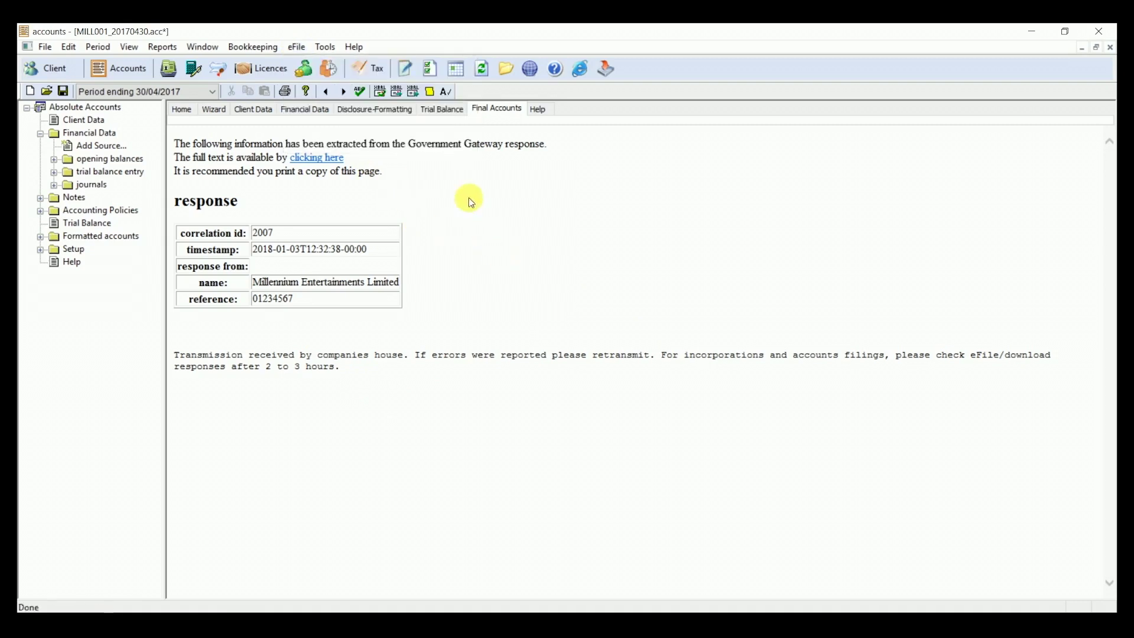
click(447, 112)
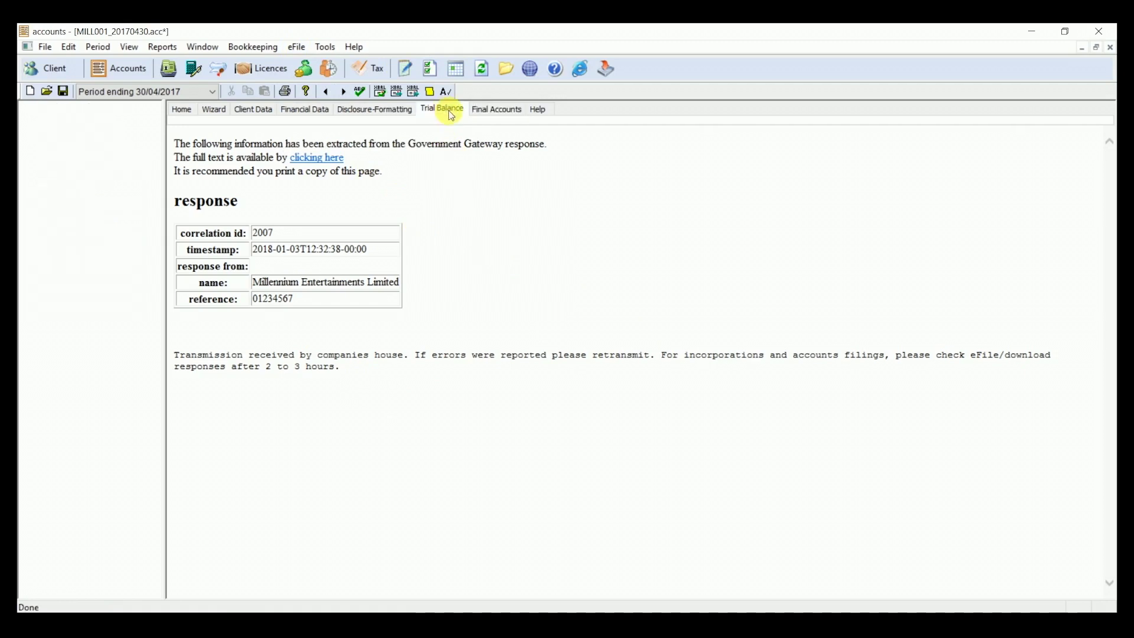
click(492, 108)
click(549, 235)
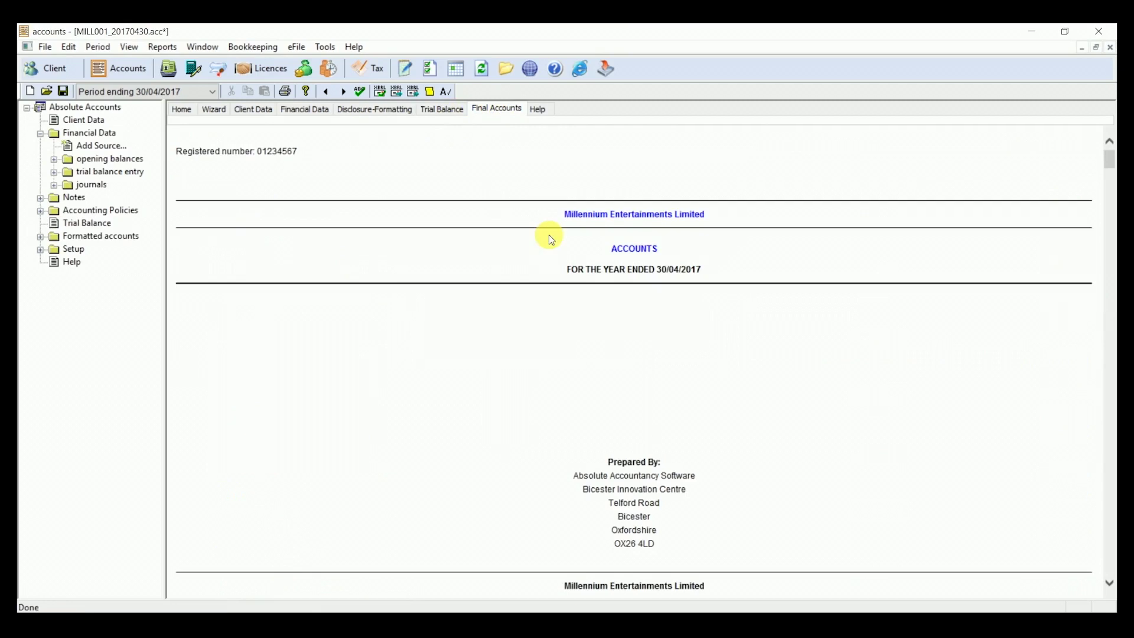
Transfer the accounts to tax with no capital allowance pools, accept the adjusted profit schedule, and claim tax relief on the charitable donations
click(361, 68)
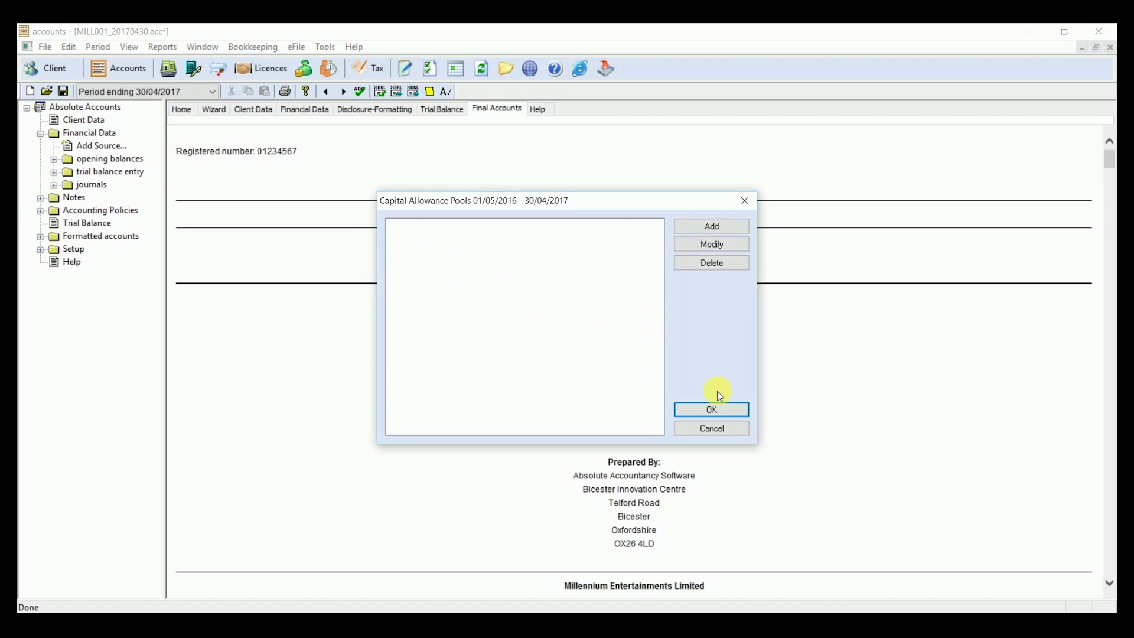
click(715, 408)
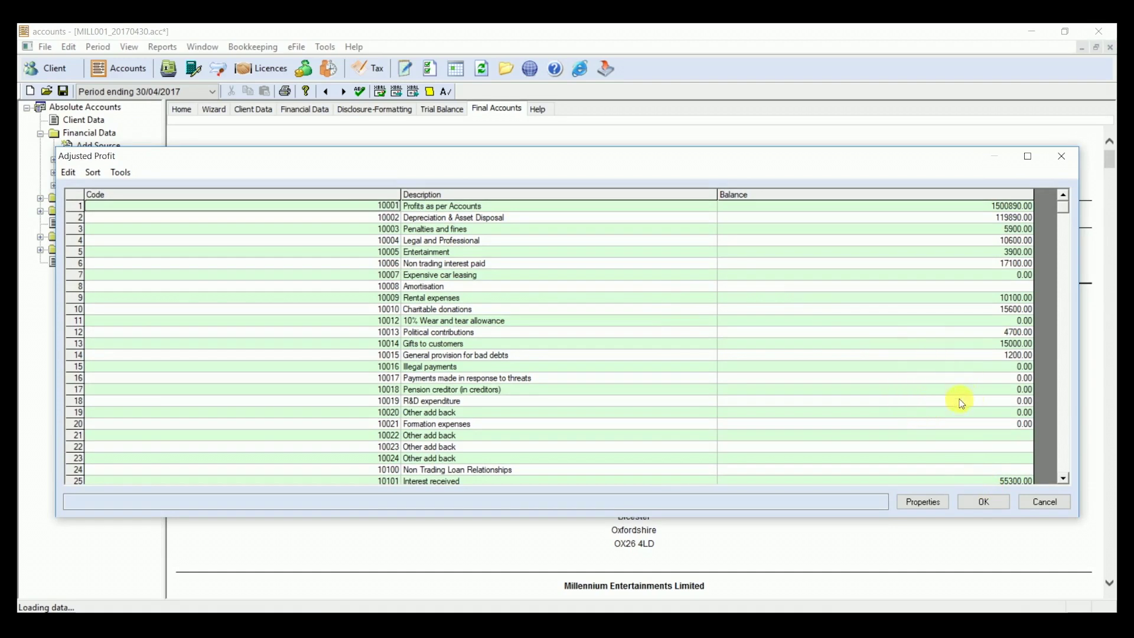
click(990, 502)
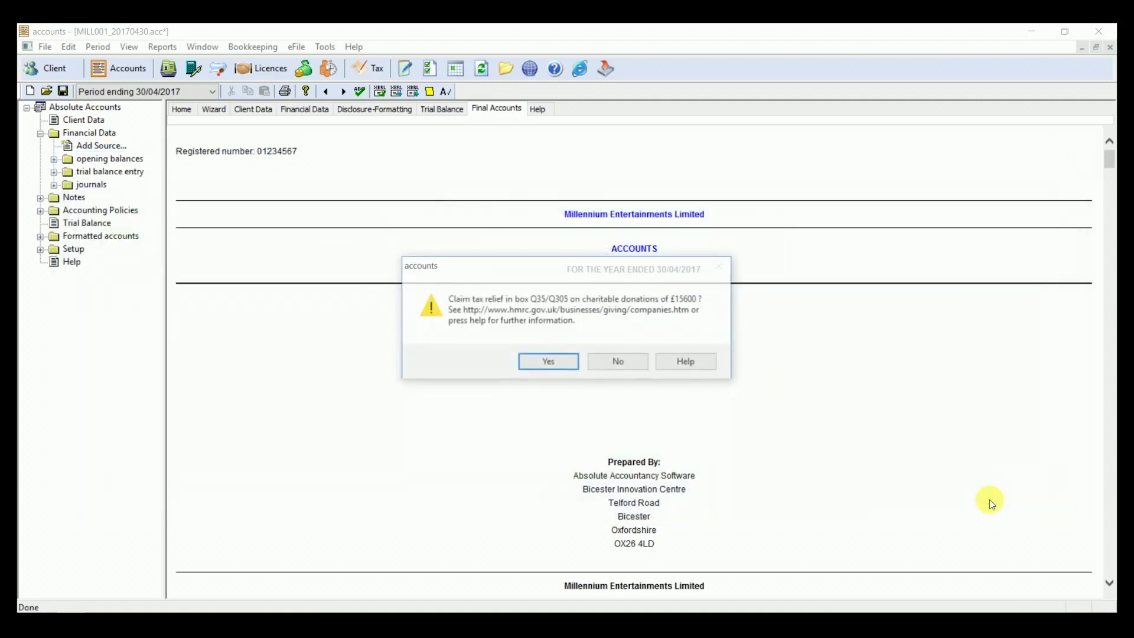
click(573, 364)
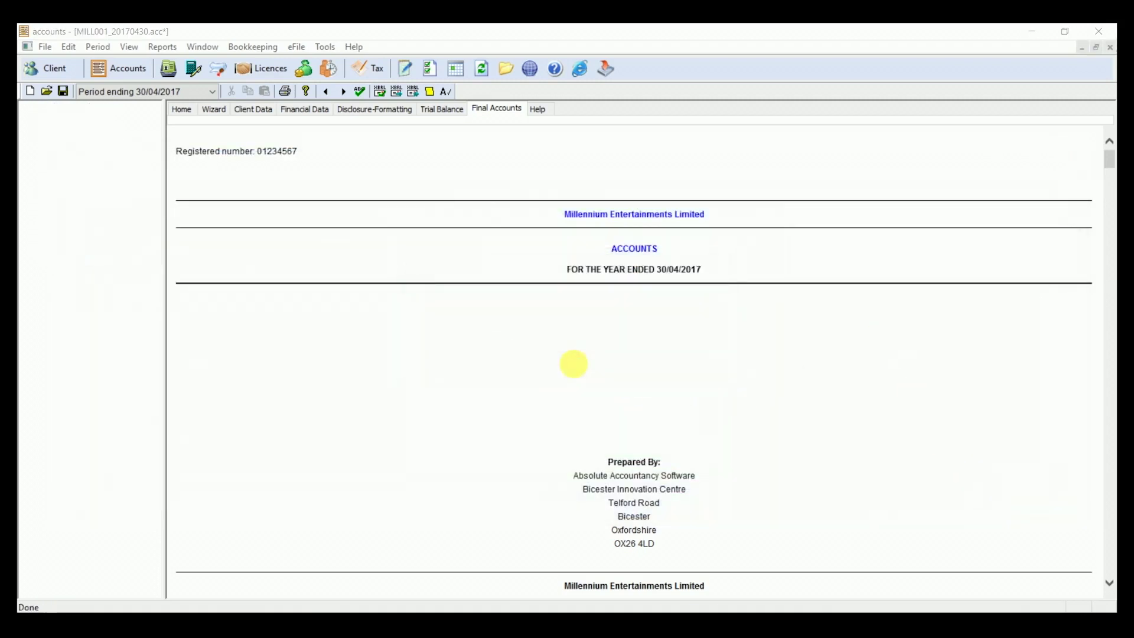
Open the CT600 for Millennium Entertainments Limited and review its company information, return period and income pages
click(530, 253)
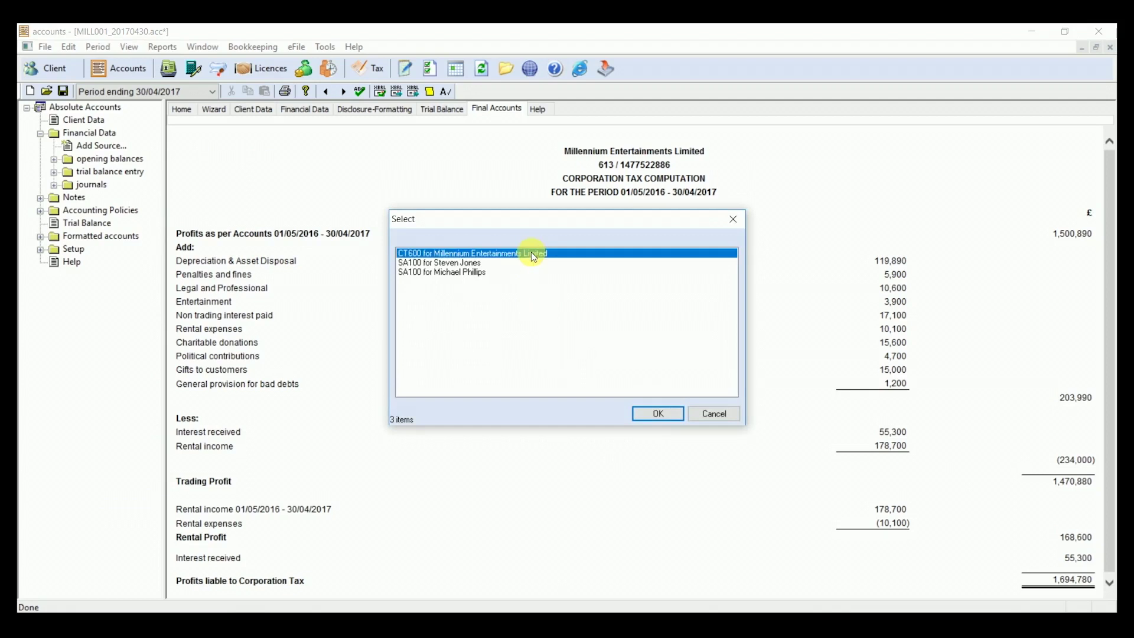
click(659, 414)
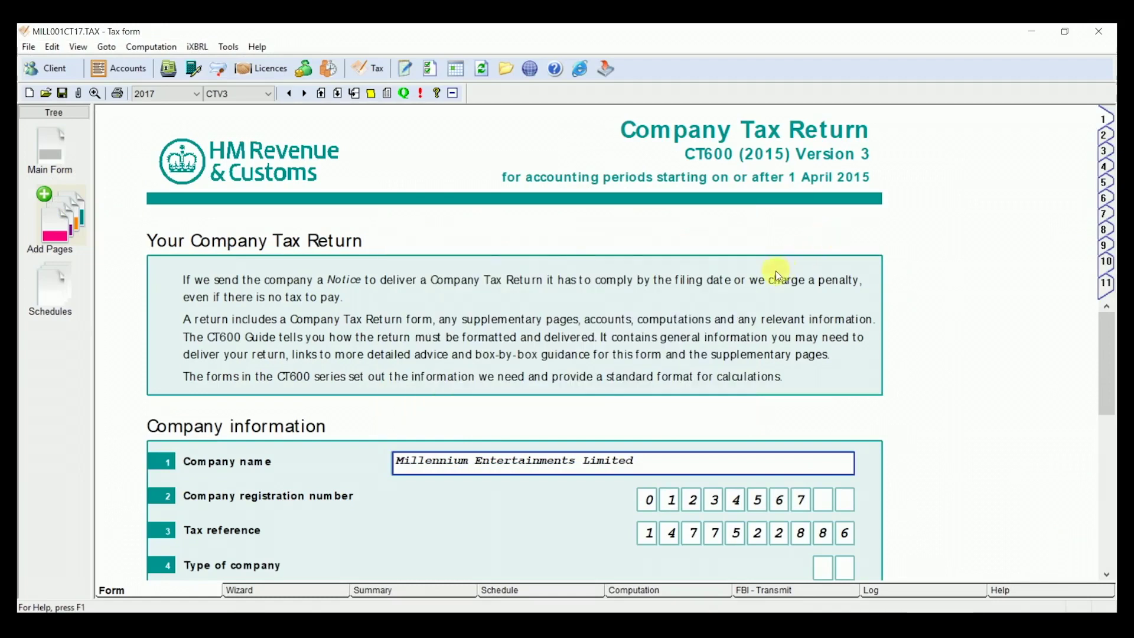
scroll(771, 277, down, 3)
scroll(771, 277, down, 4)
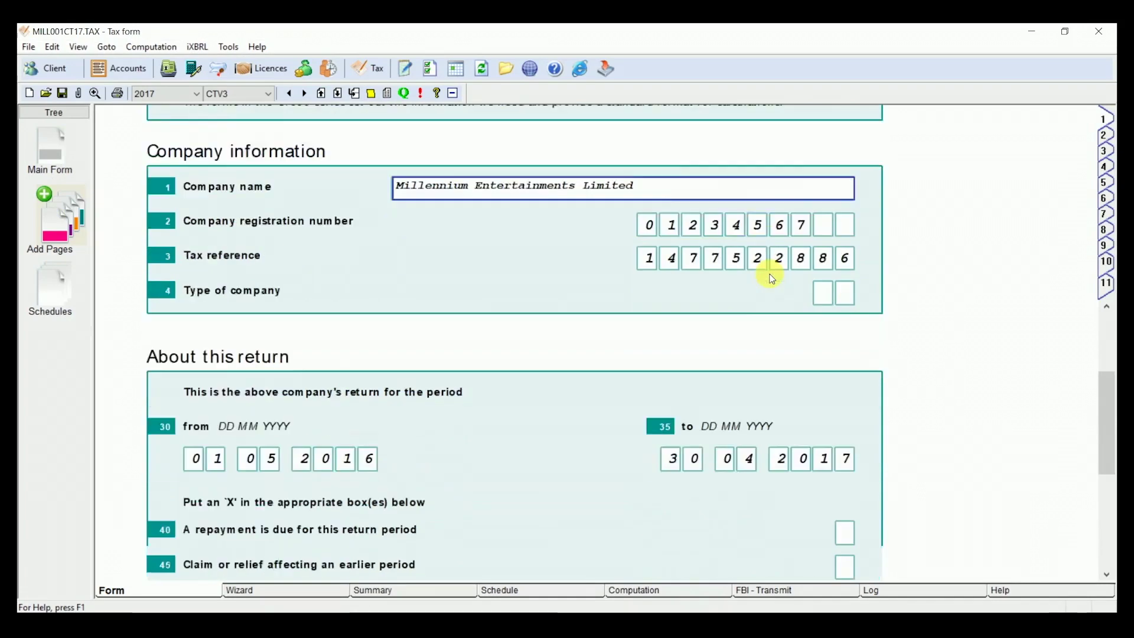
click(1111, 148)
scroll(1002, 263, down, 2)
scroll(1002, 263, down, 10)
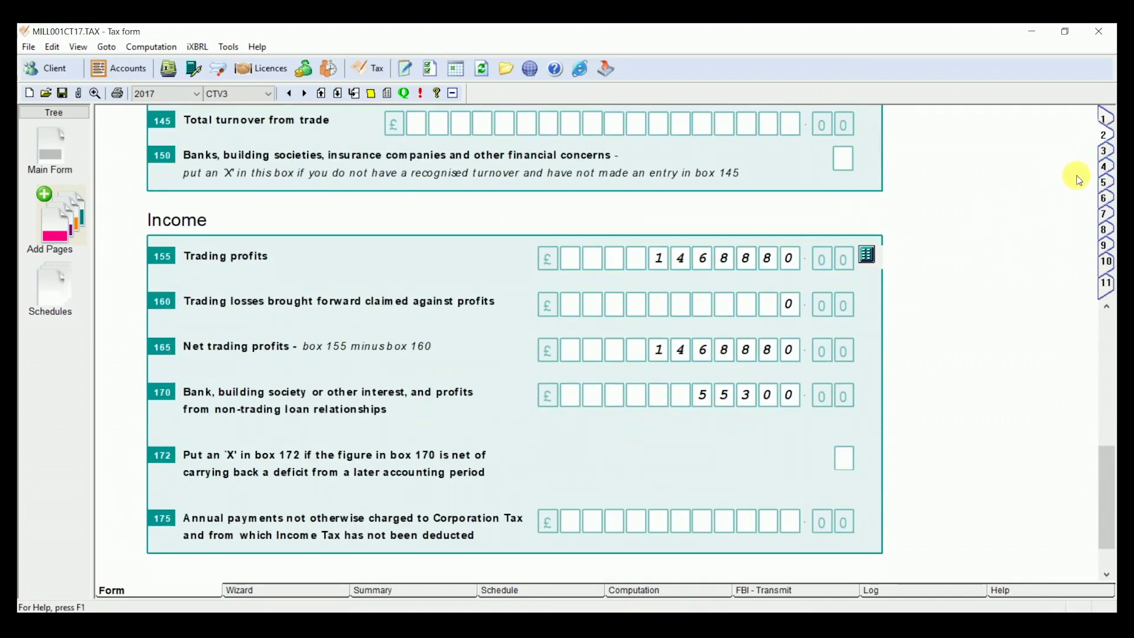
click(1103, 166)
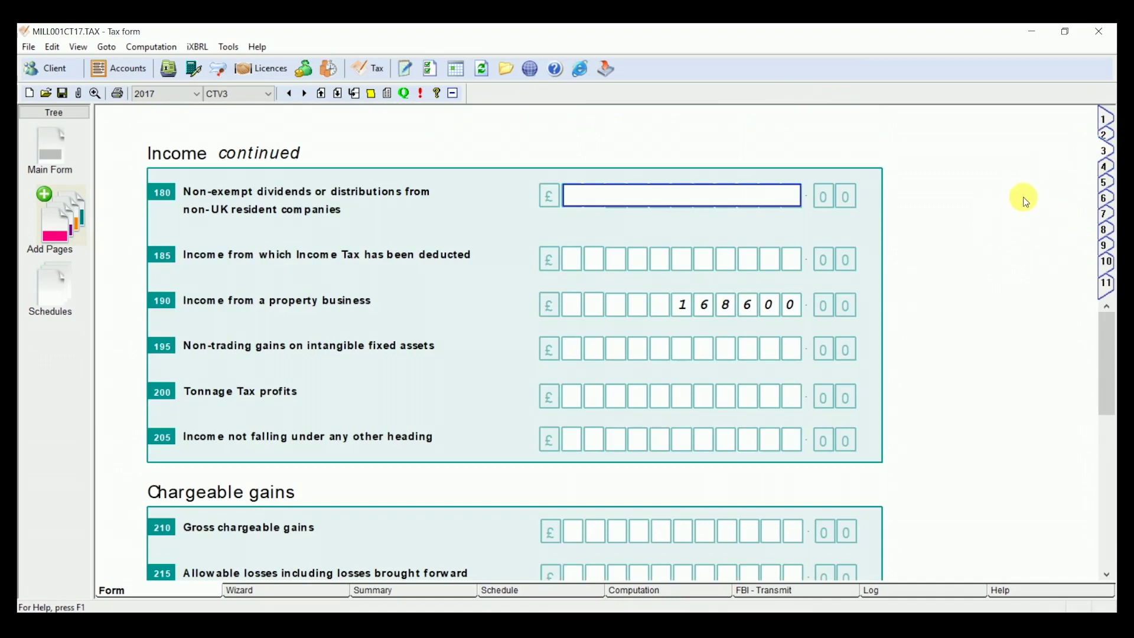
Check the return's attached accounts and computations files, and generate the corporation tax computation, reading down to the tax payable
click(79, 92)
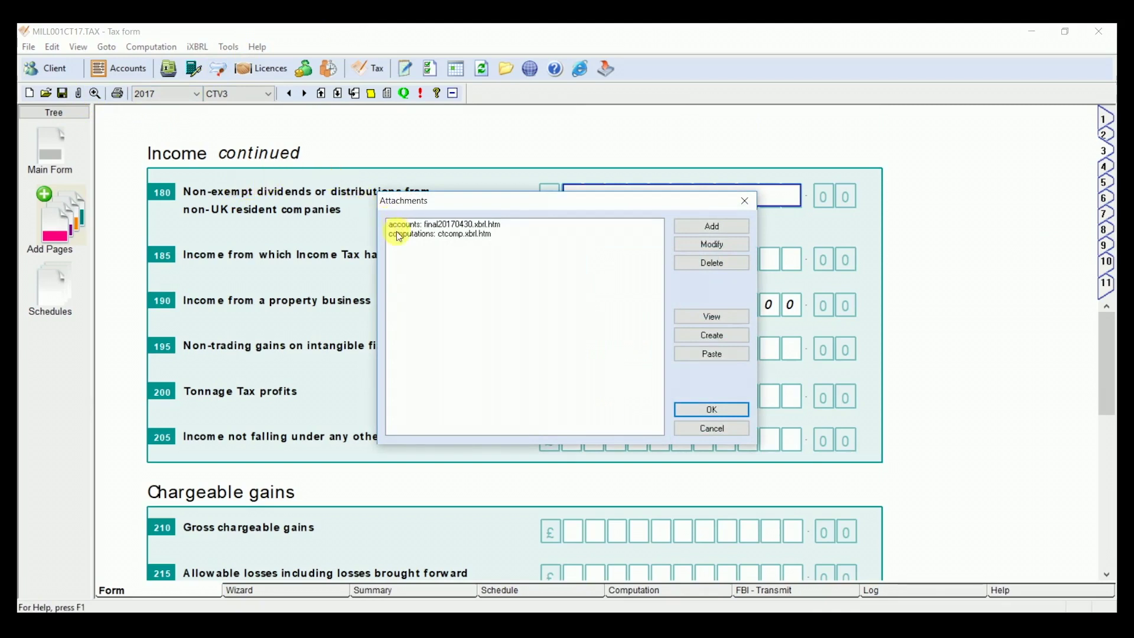
click(725, 412)
click(689, 588)
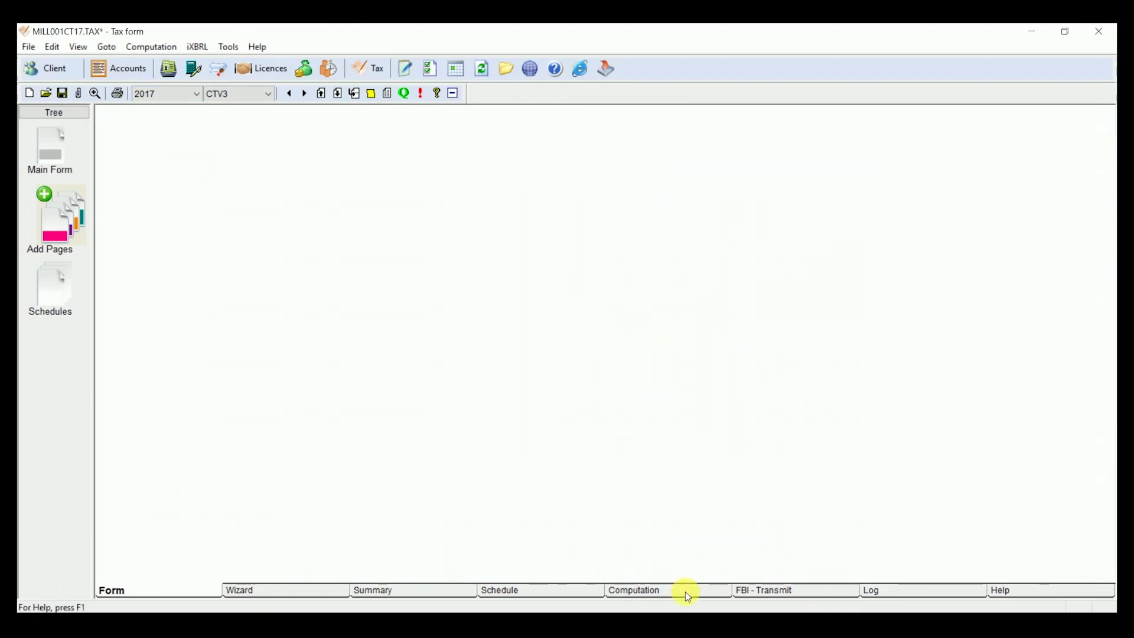
click(548, 363)
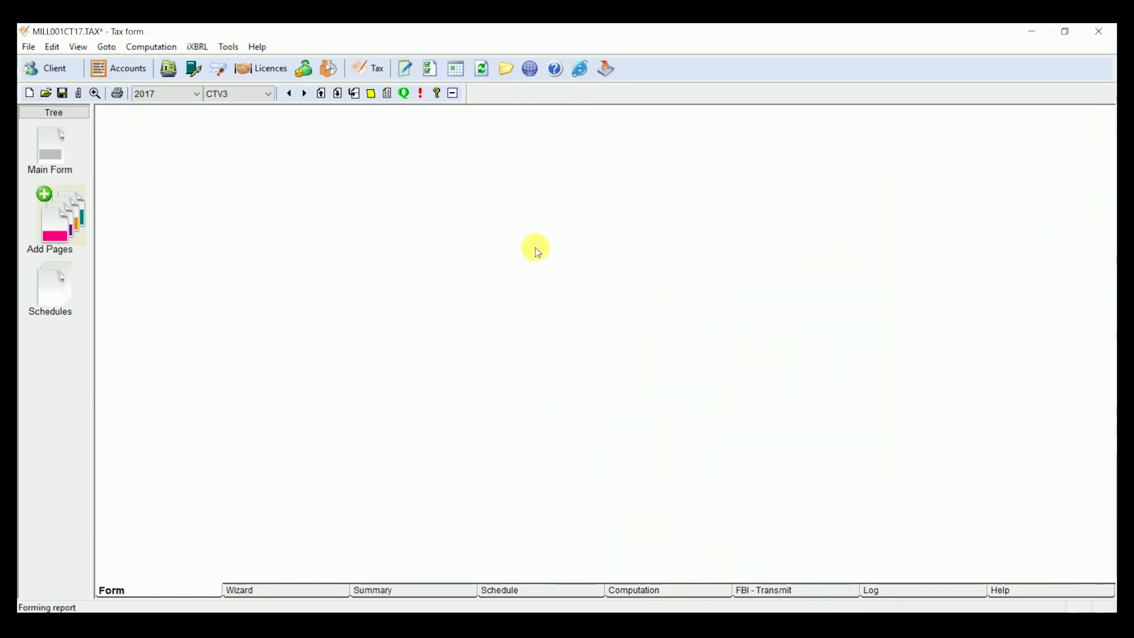
scroll(535, 247, down, 15)
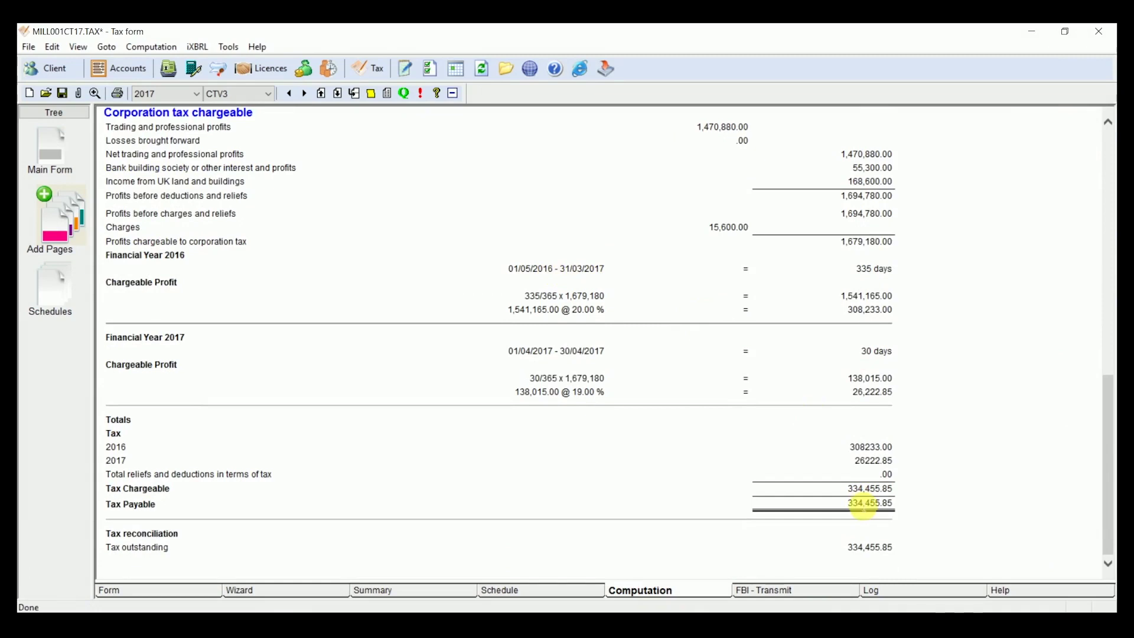
Generate the CT600 submission for Millennium Entertainments Limited and transmit it to HMRC
click(805, 589)
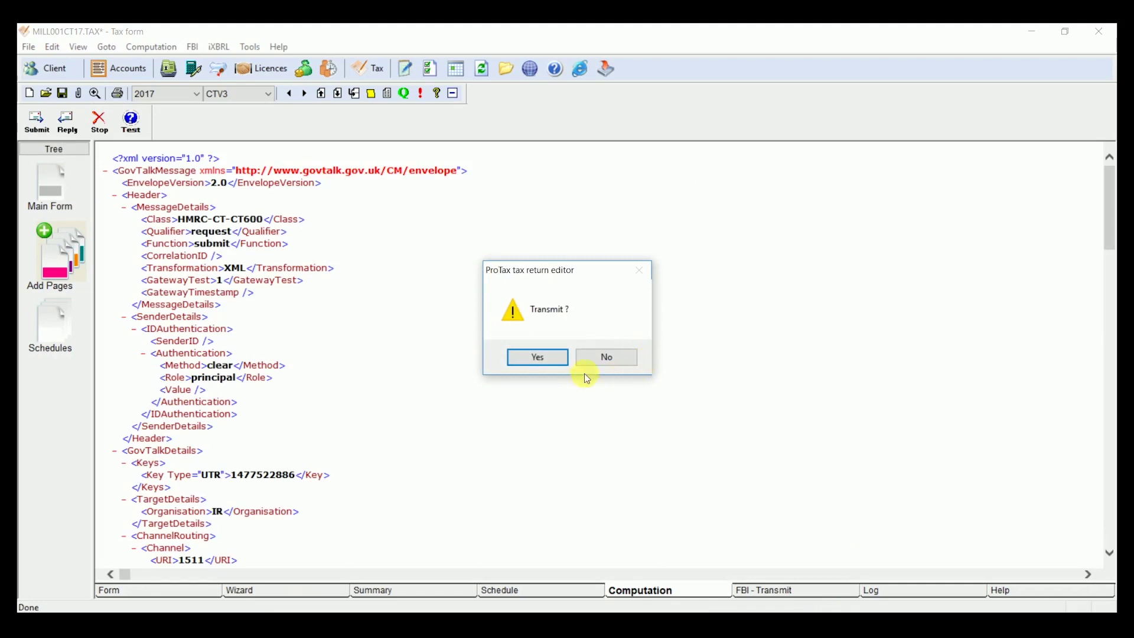
click(551, 360)
click(652, 337)
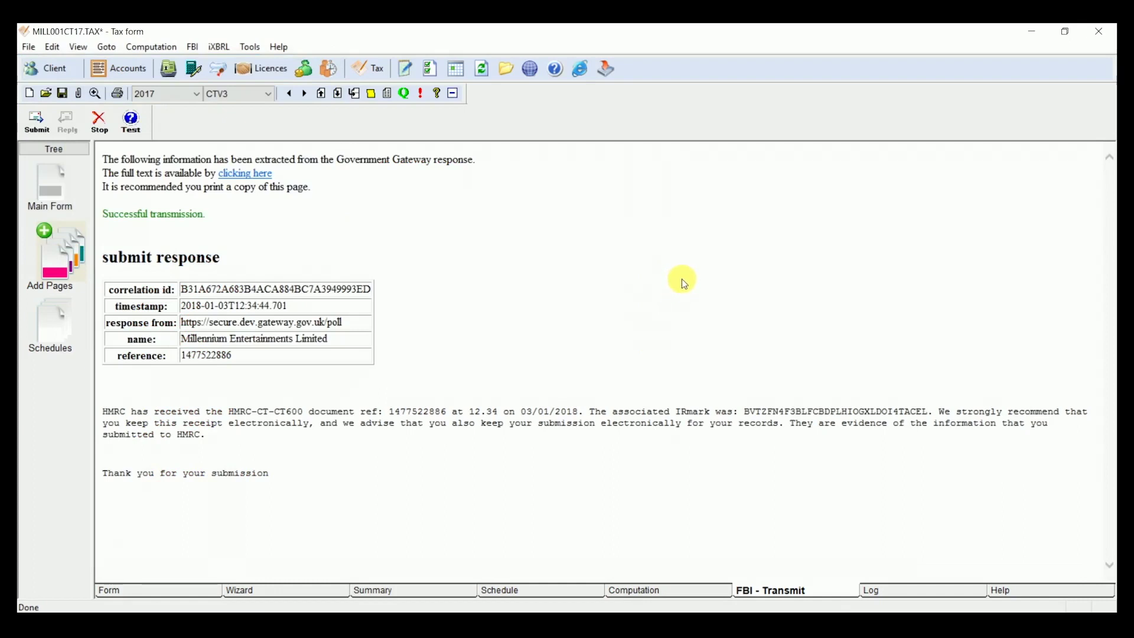
Check the submission log for the filed accounts and tax return, and switch to the ClientBase client database
click(898, 586)
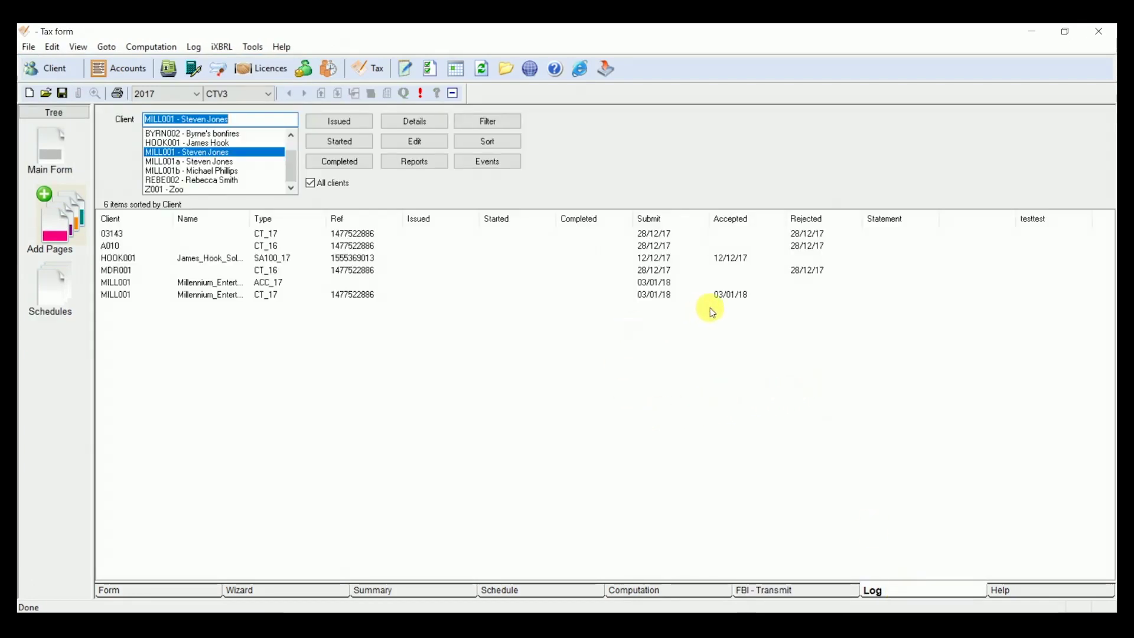
click(236, 623)
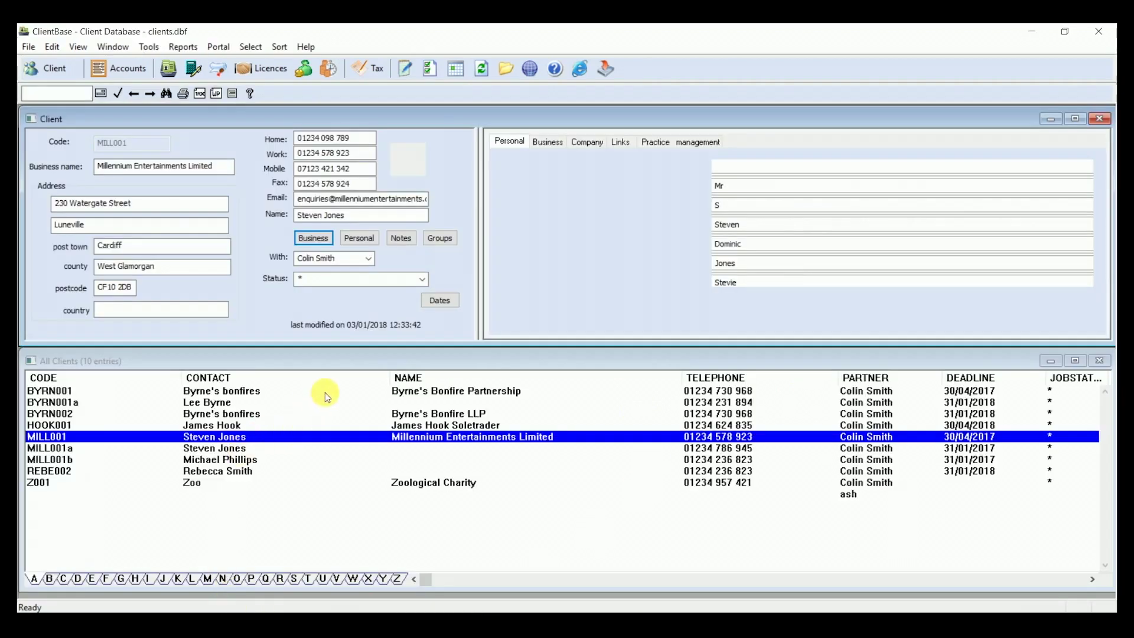